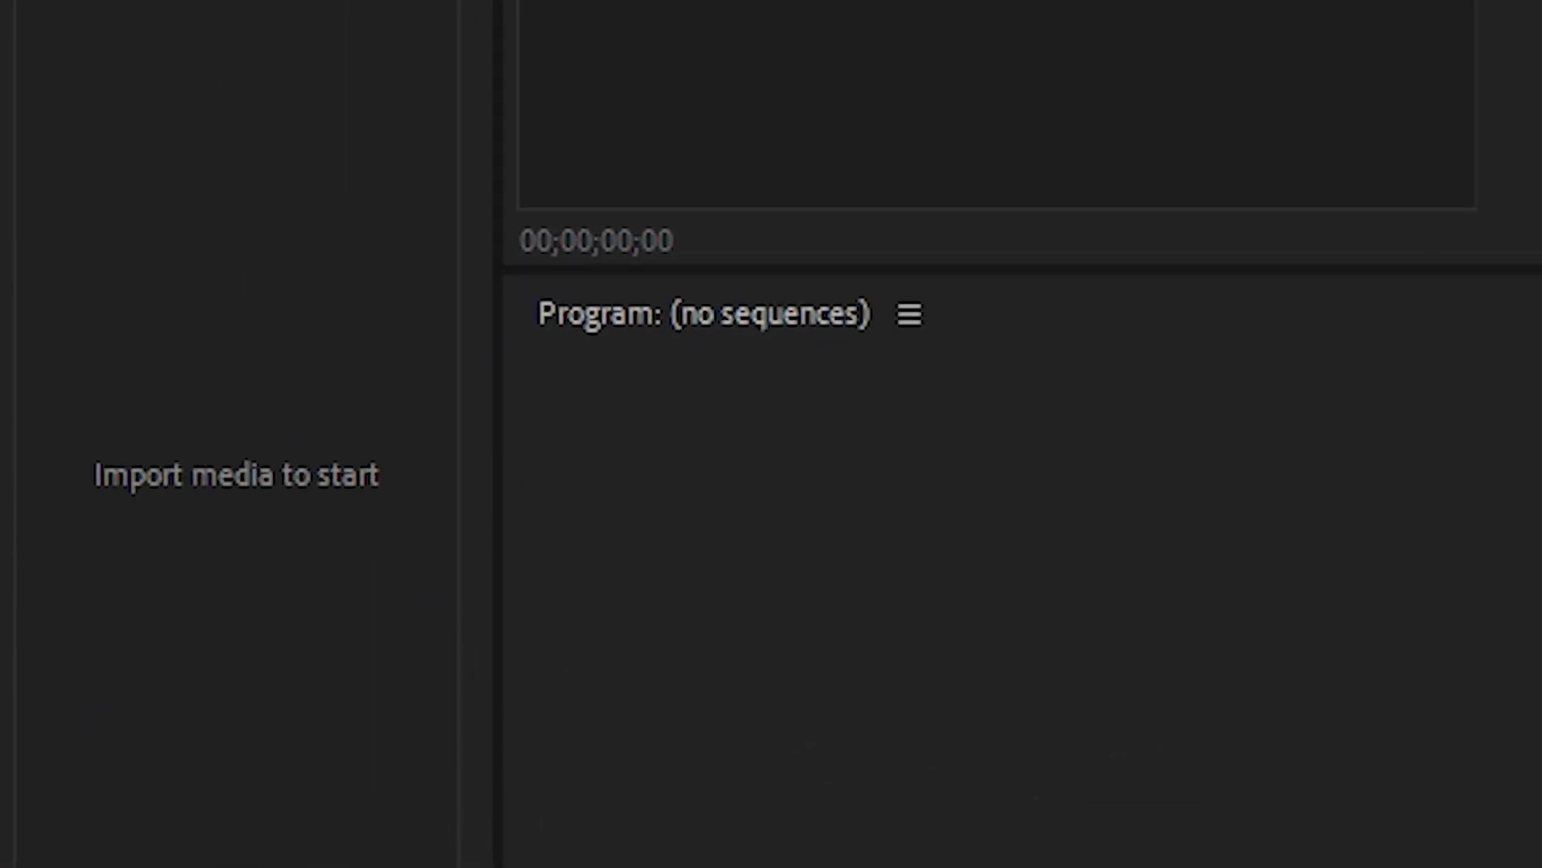
# Step: Import the gameplay video from the Grand Theft Auto V folder inside FH on drive E
pyautogui.doubleClick(209, 48)
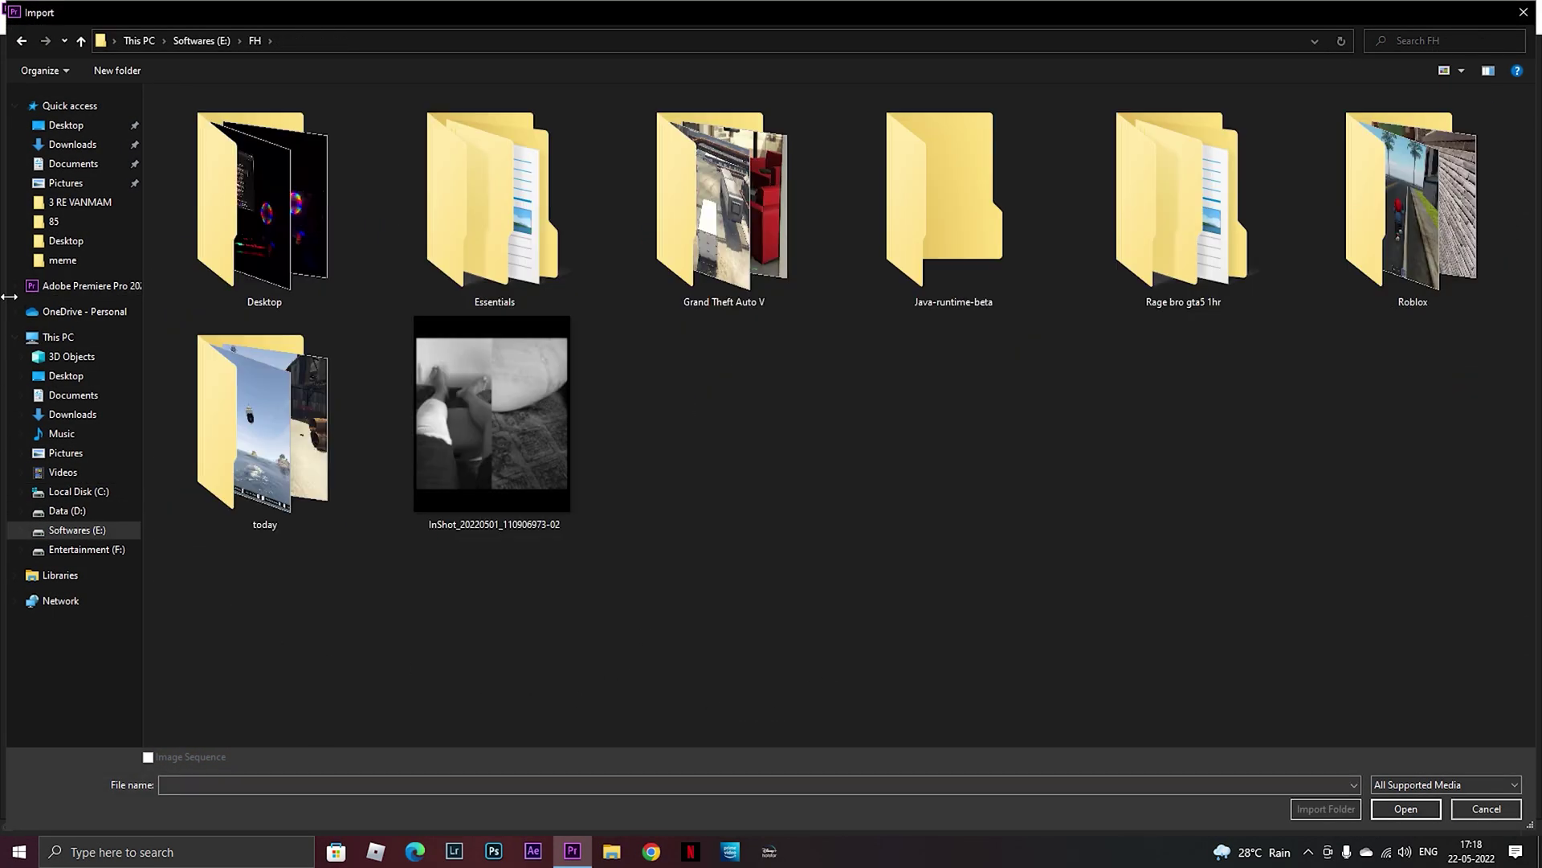
pyautogui.doubleClick(692, 205)
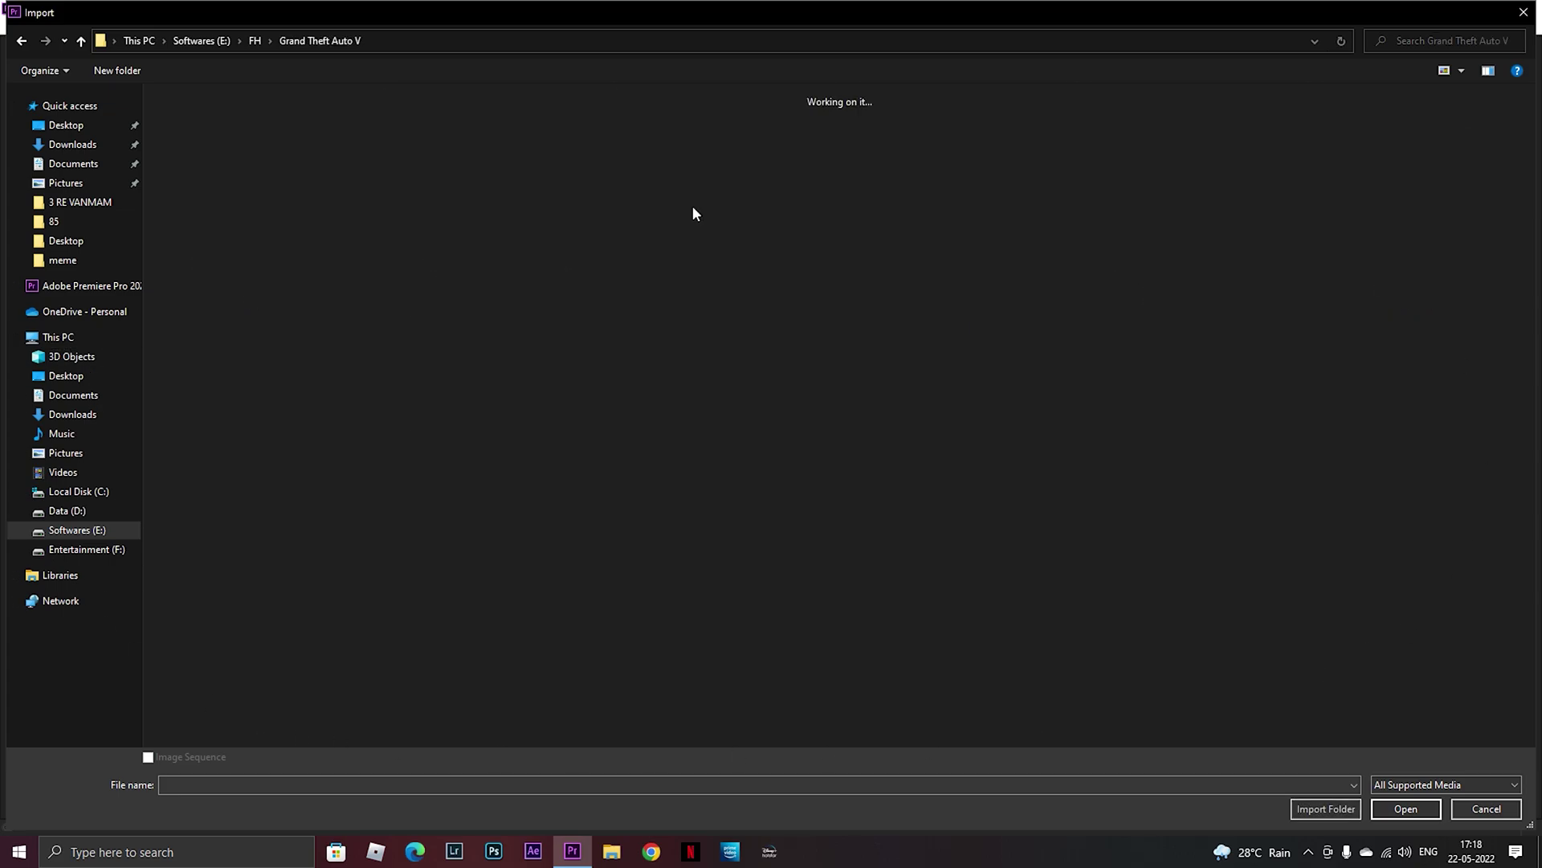
pyautogui.doubleClick(503, 451)
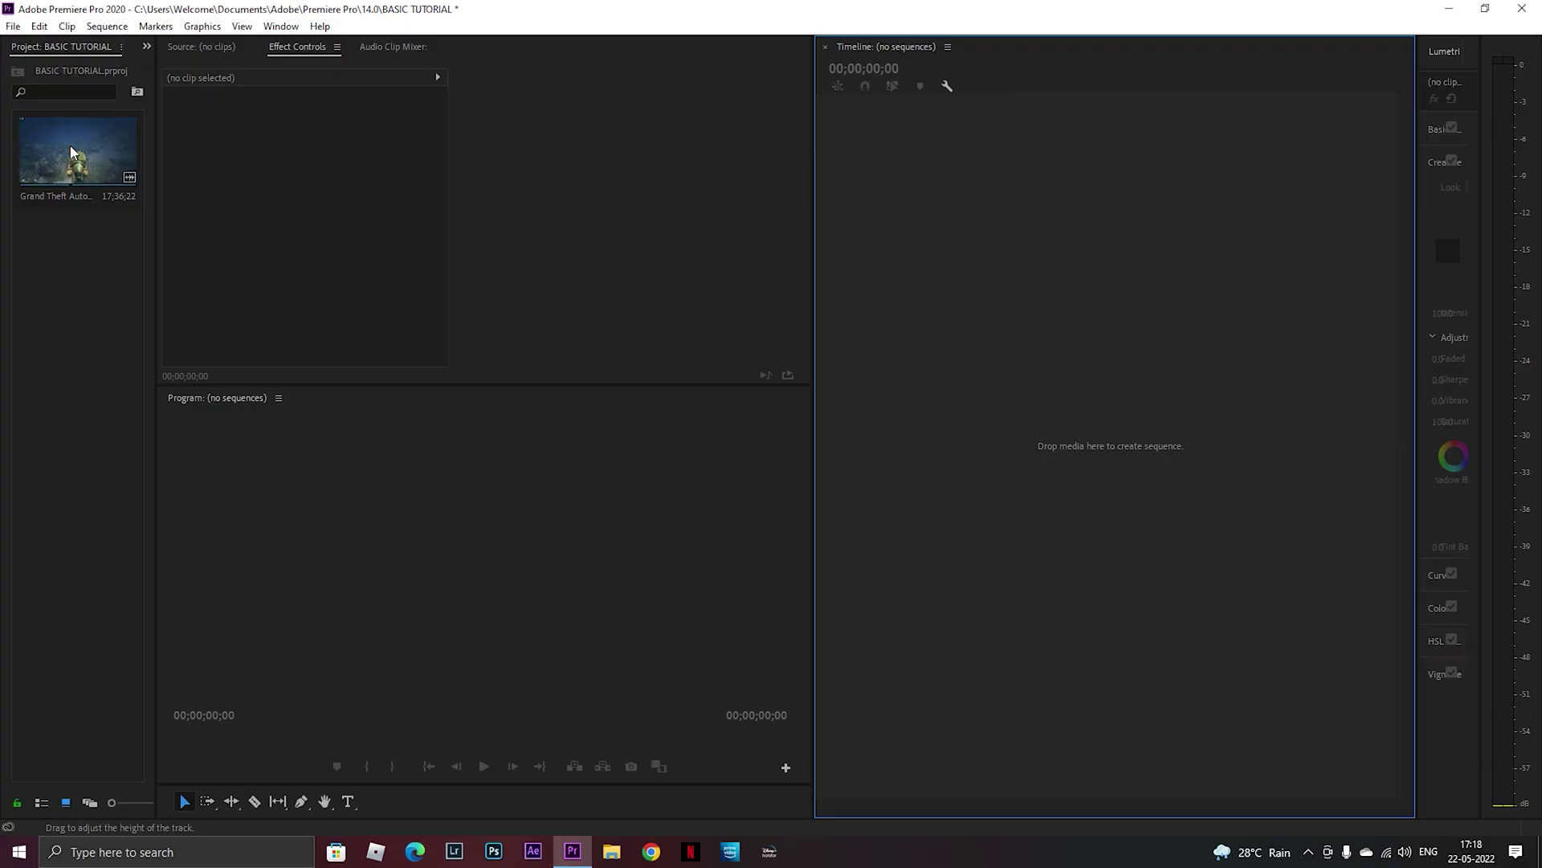
# Step: Create a sequence from the imported Grand Theft Auto V clip by placing it in the empty timeline
pyautogui.moveTo(72, 153); pyautogui.dragTo(977, 347)
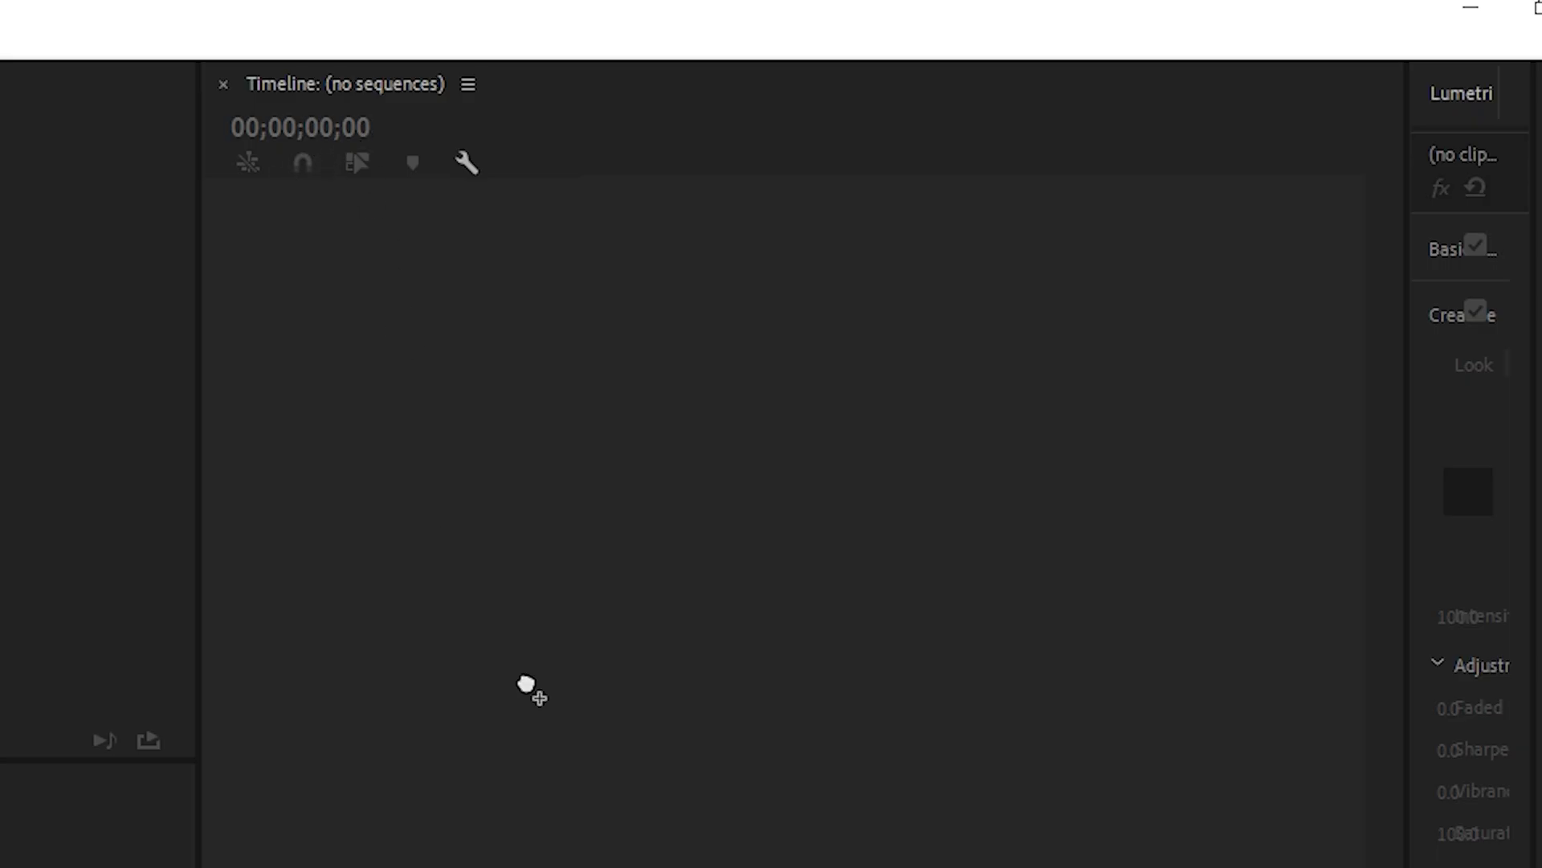
pyautogui.moveTo(526, 684); pyautogui.dragTo(727, 562)
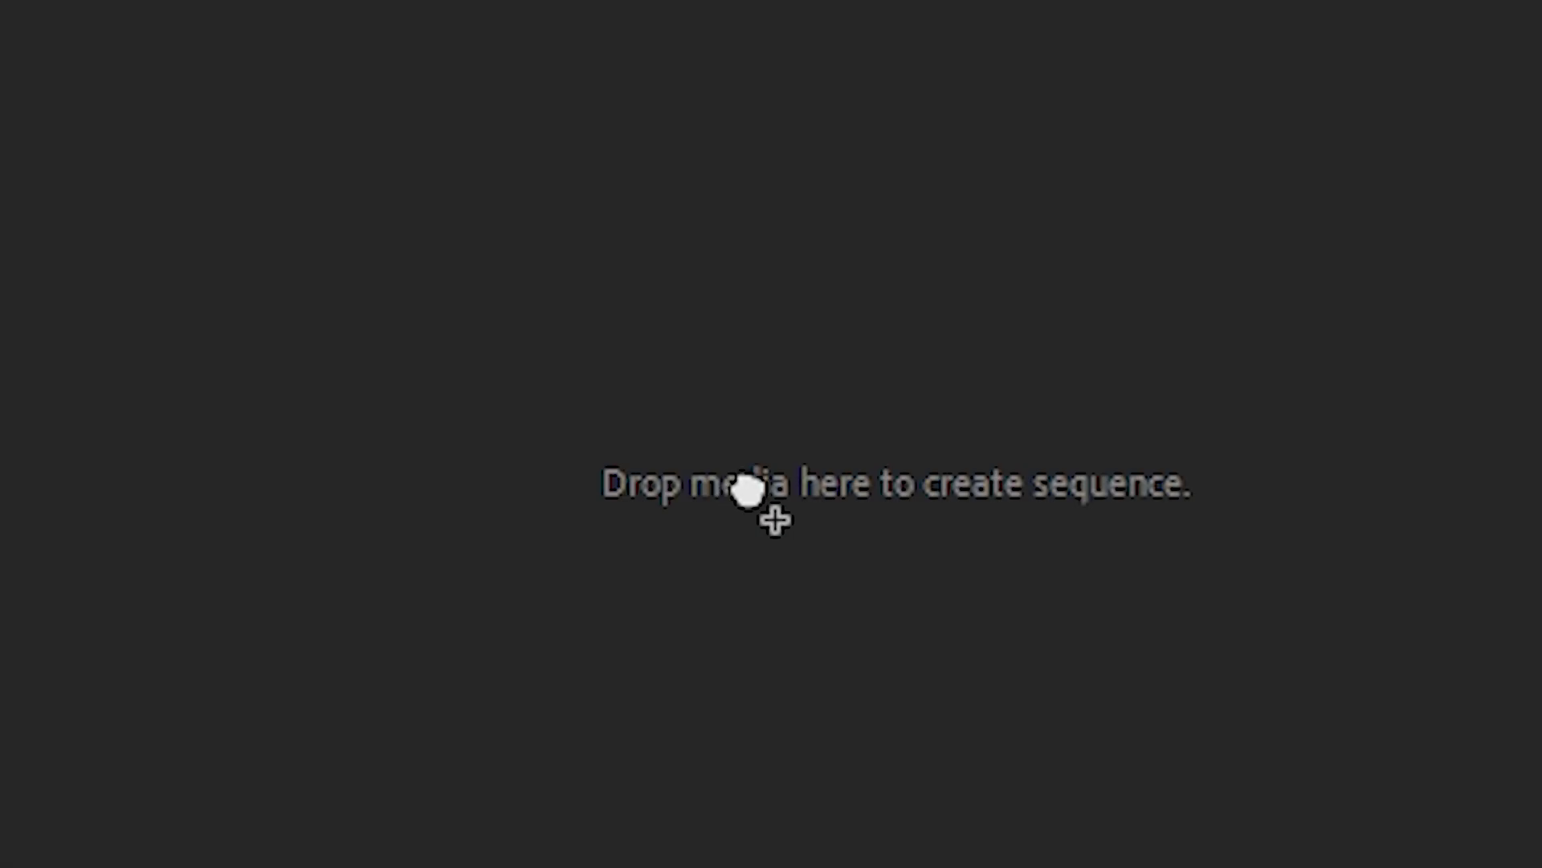
pyautogui.moveTo(748, 488); pyautogui.dragTo(707, 458)
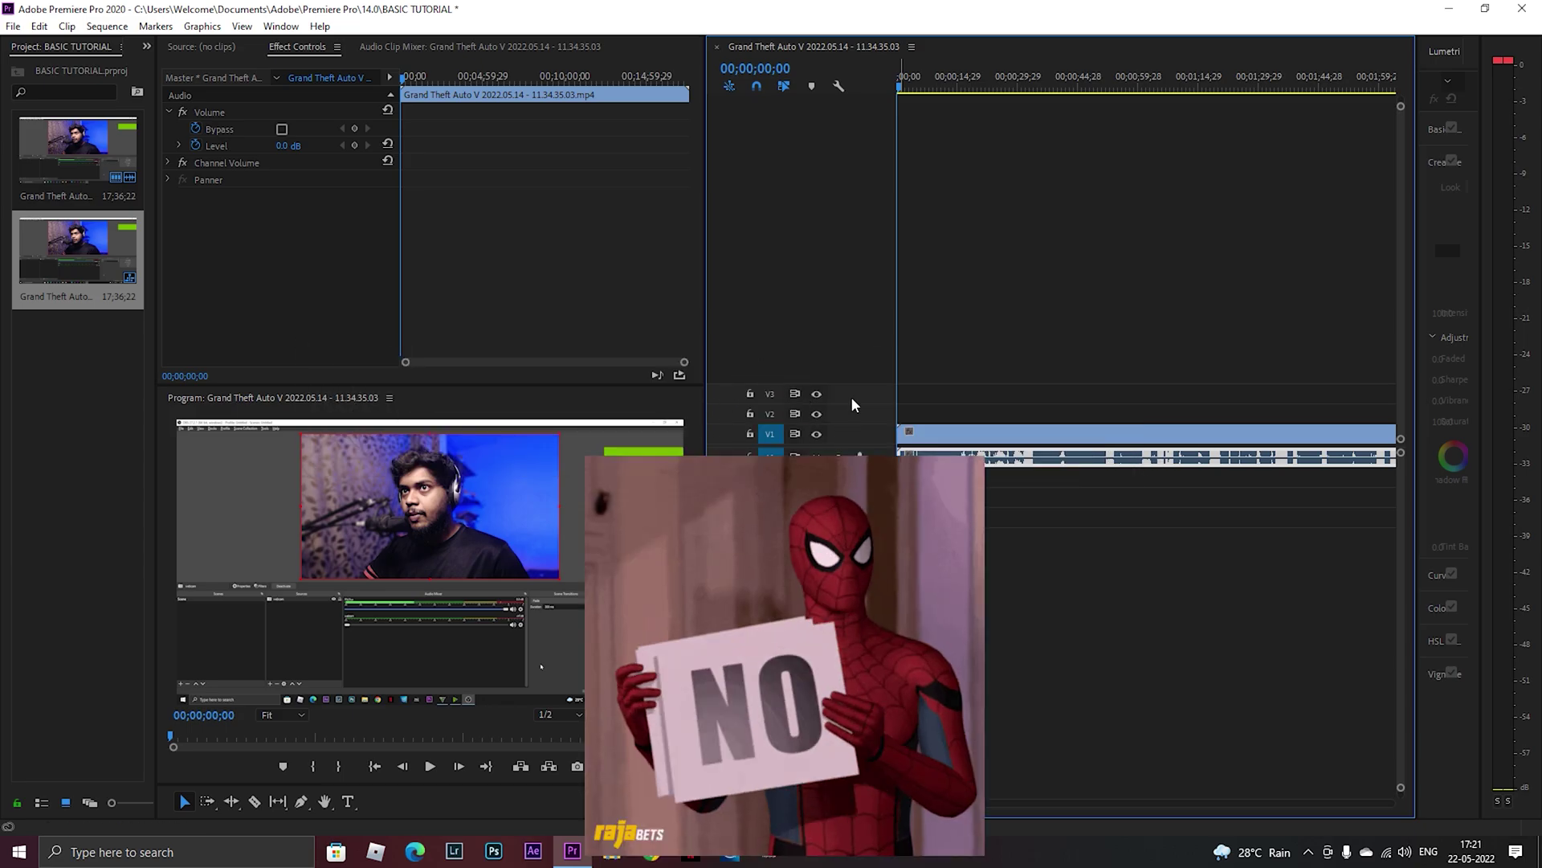
# Step: Add one more video track to the sequence
pyautogui.rightClick(851, 397)
pyautogui.press('Escape')
pyautogui.rightClick(704, 372)
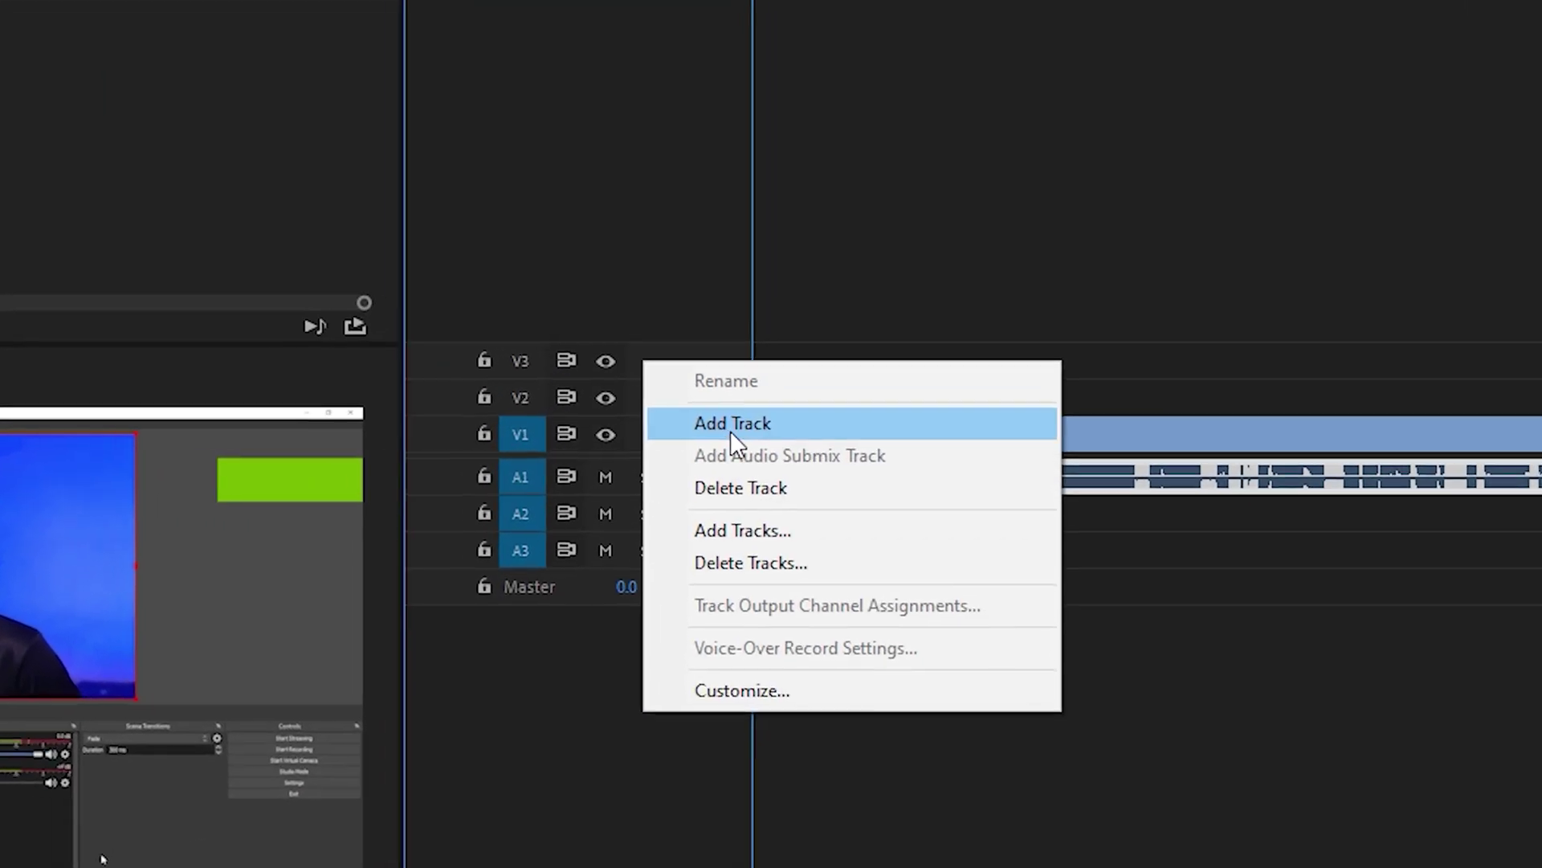
pyautogui.click(780, 425)
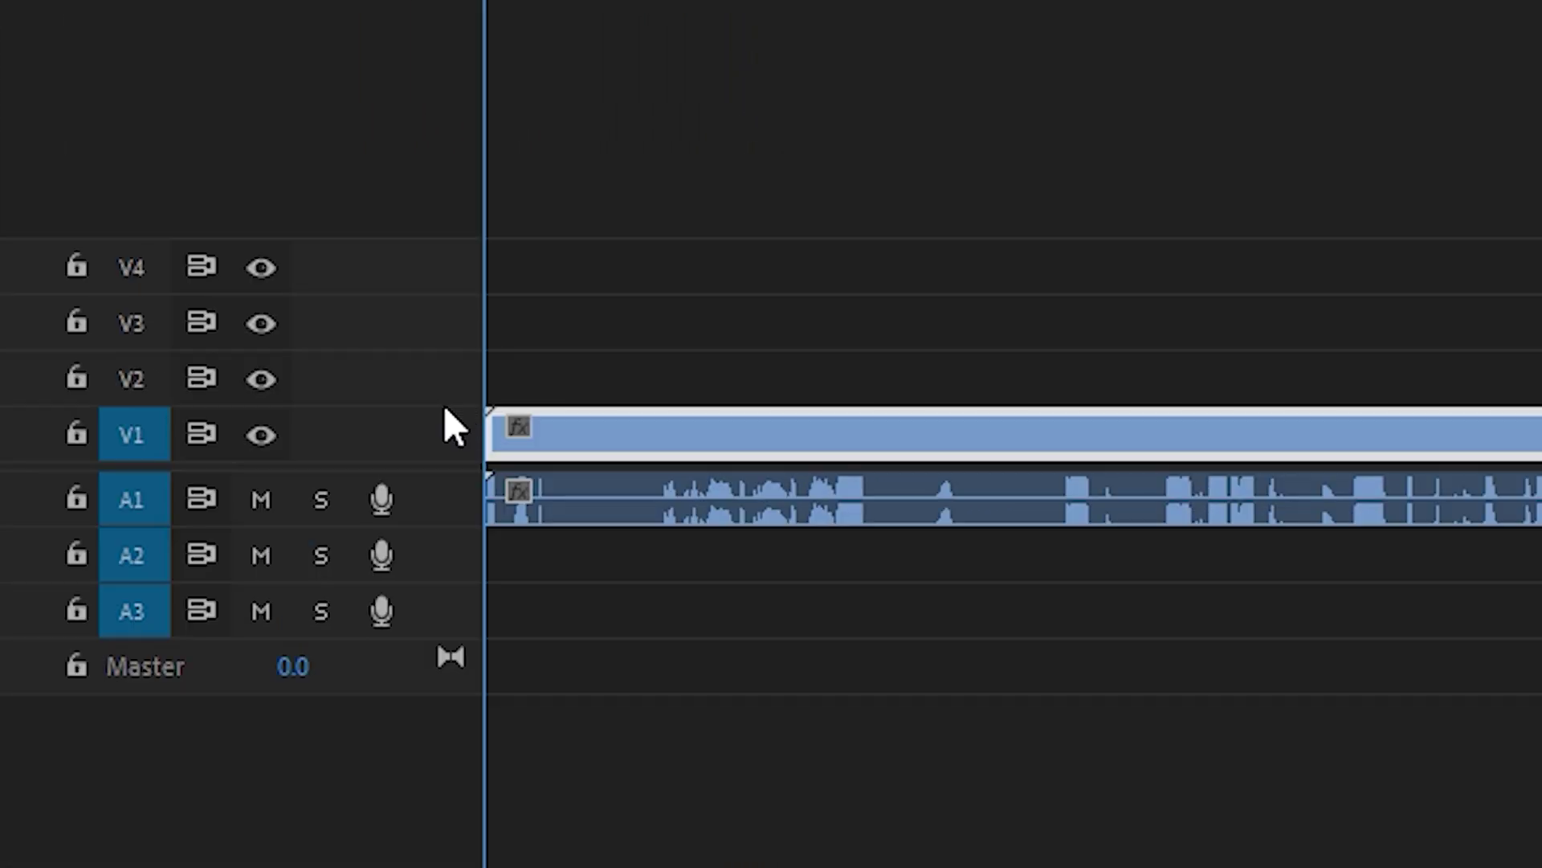
# Step: Enlarge the A1 track so its waveform is tall, and expand V1 briefly before reducing it to a slim height
pyautogui.moveTo(287, 431); pyautogui.dragTo(338, 304)
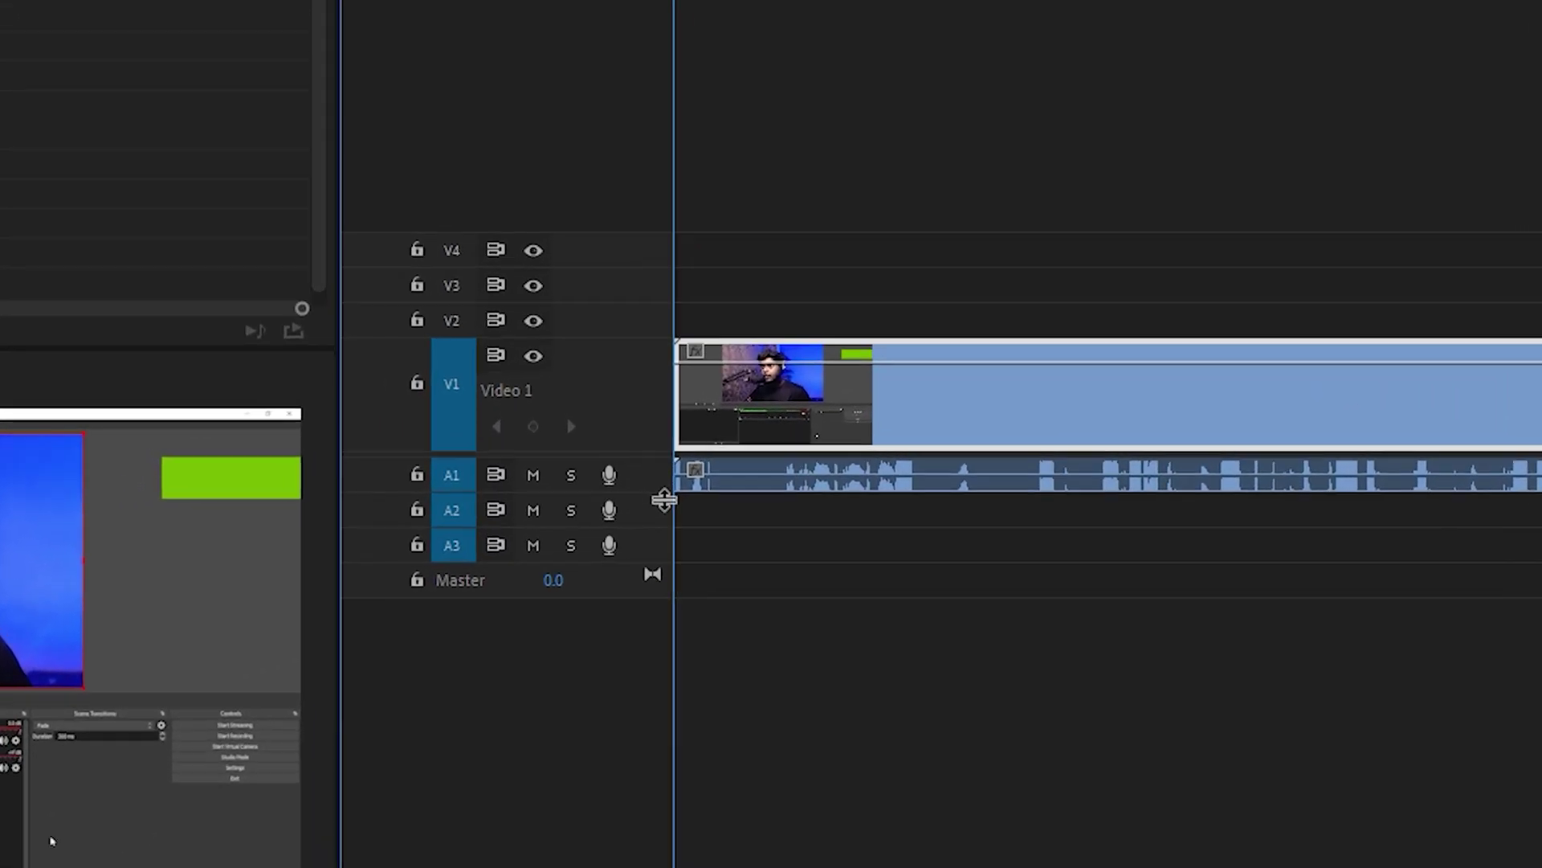
pyautogui.moveTo(663, 500); pyautogui.dragTo(664, 588)
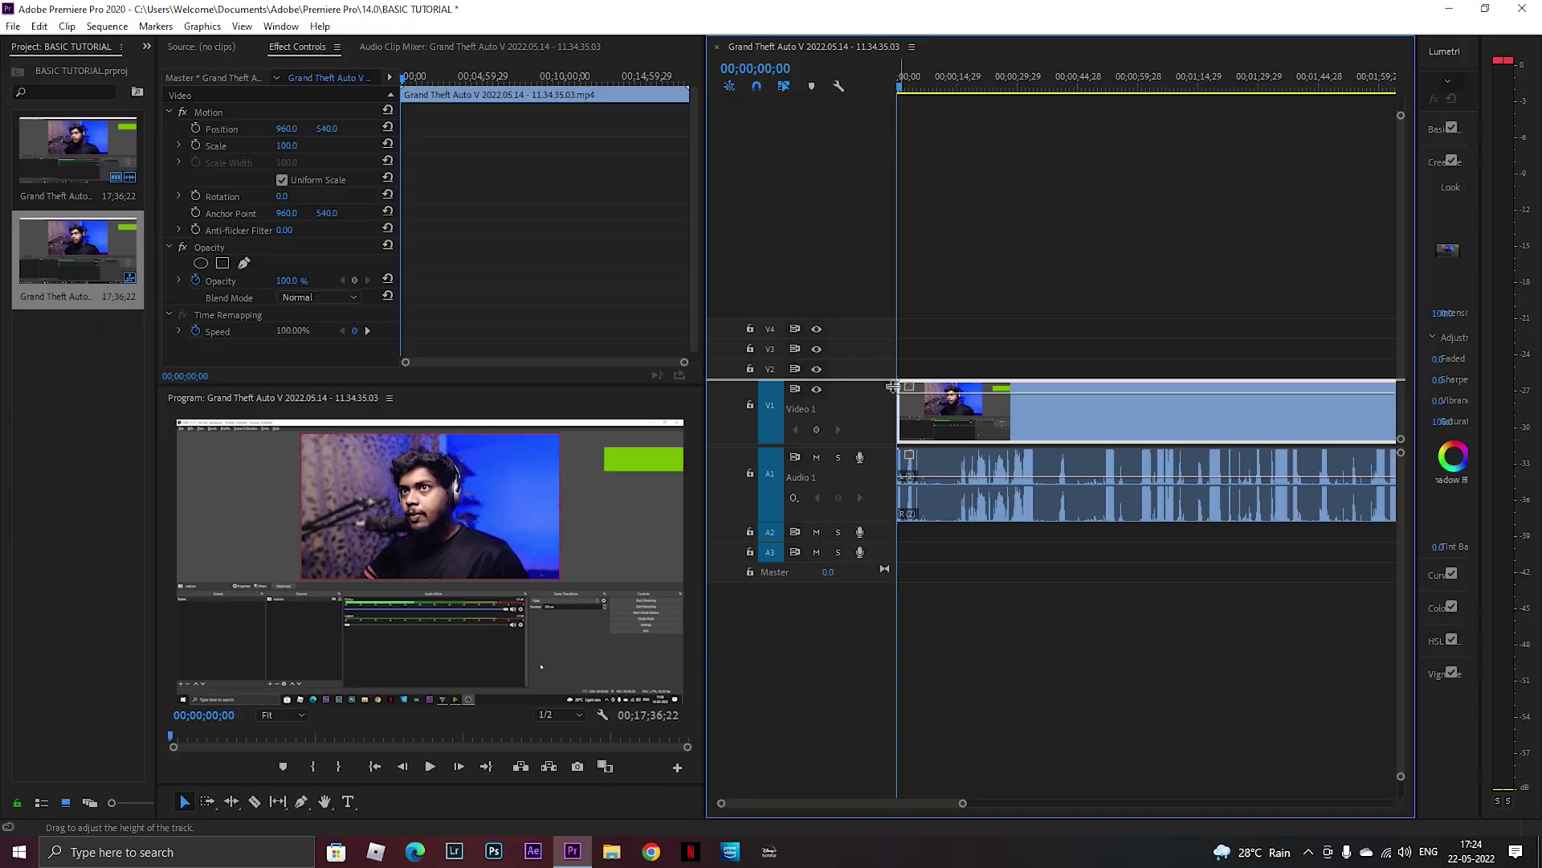
pyautogui.moveTo(893, 387); pyautogui.dragTo(894, 419)
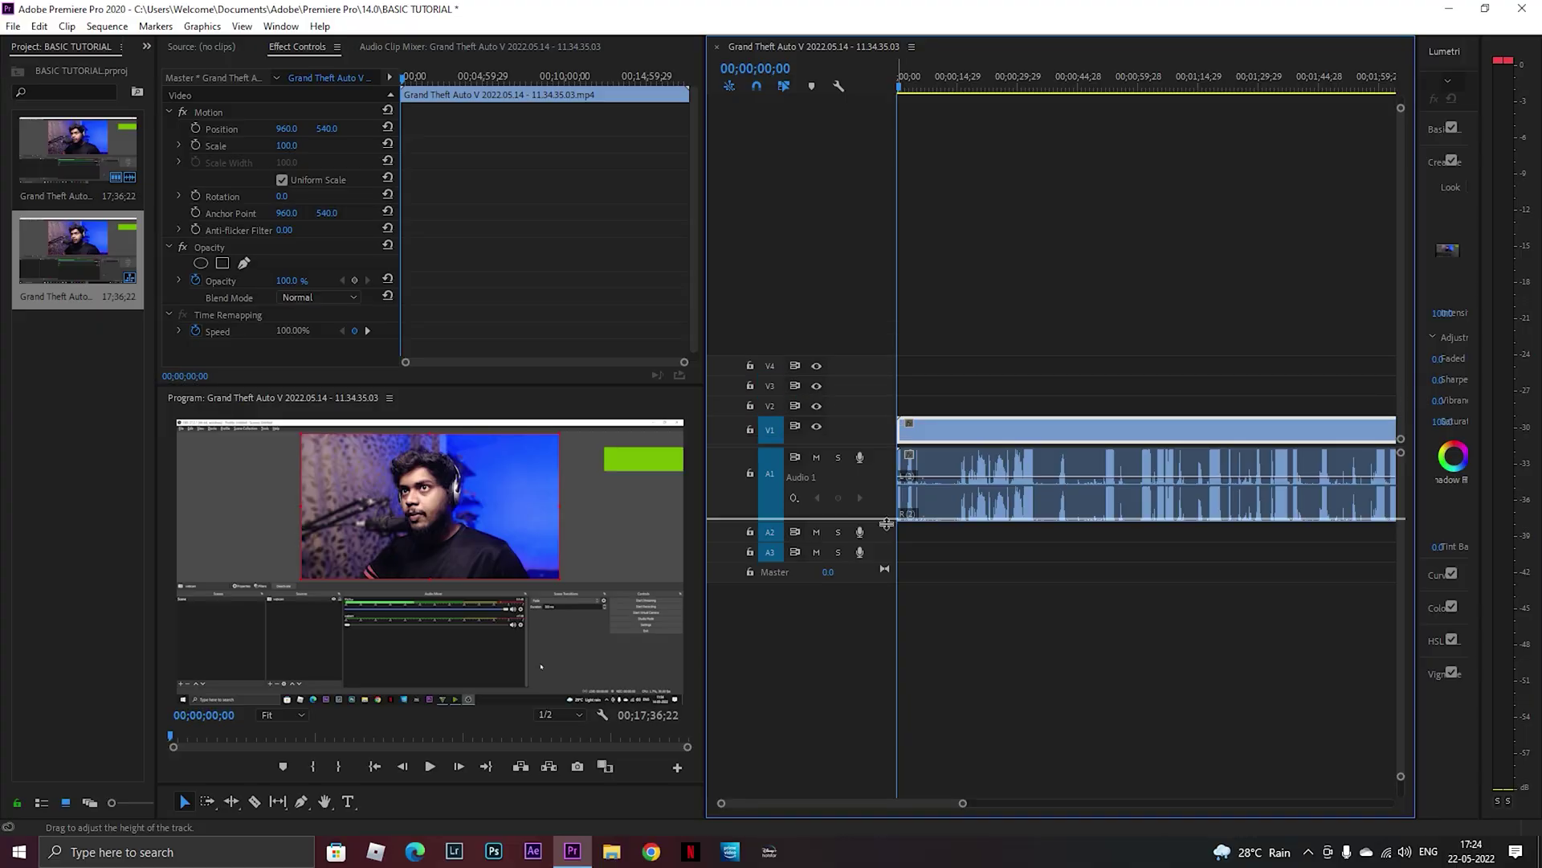
pyautogui.moveTo(886, 523); pyautogui.dragTo(886, 542)
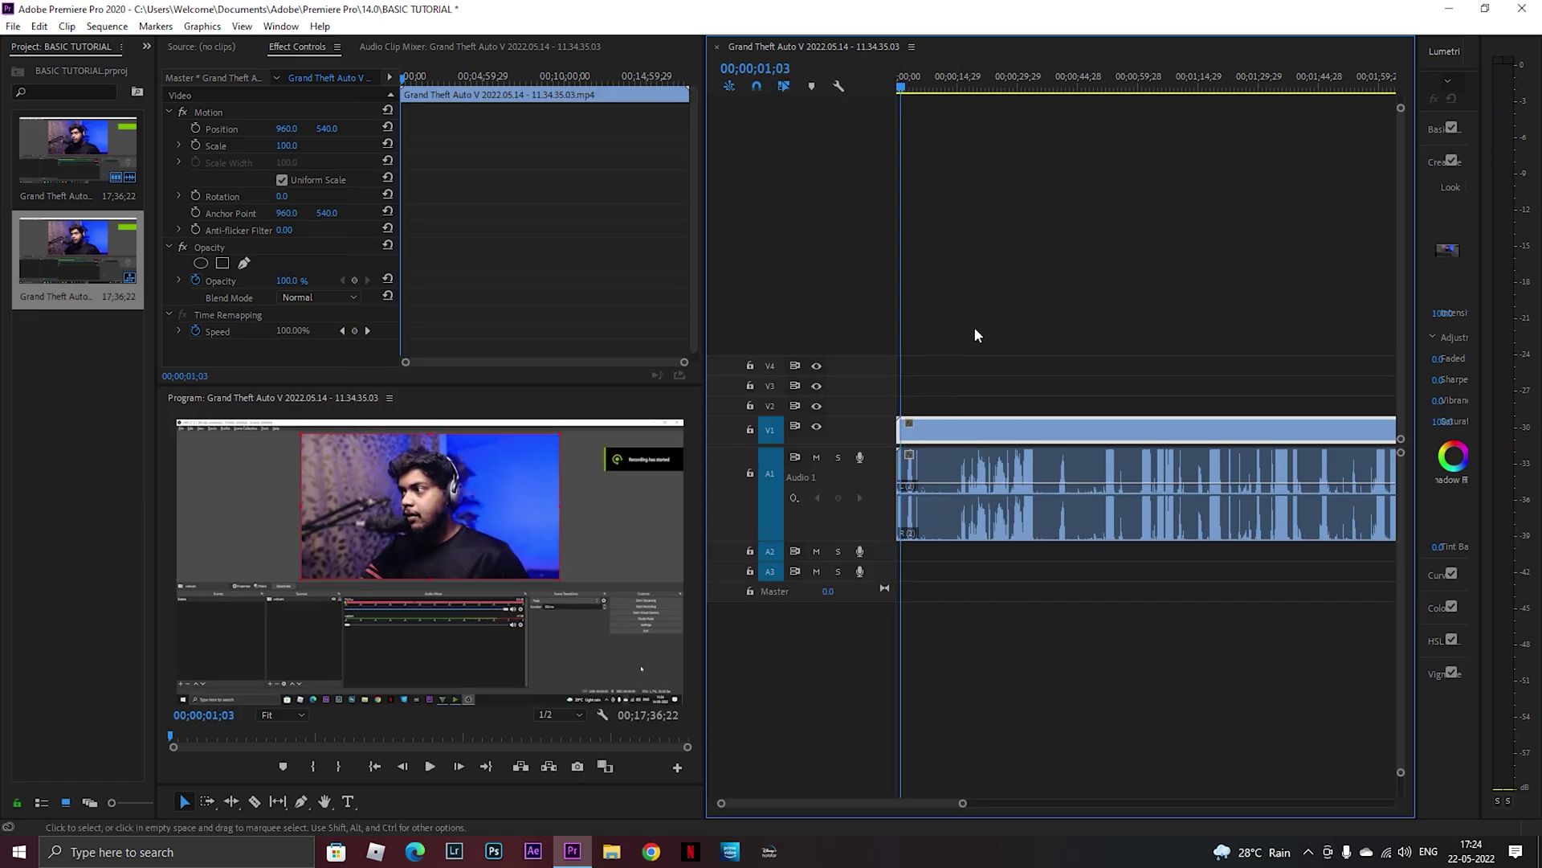
# Step: Split the clip's video and audio at 00;00;29;09, where the loud audio begins
pyautogui.click(1005, 86)
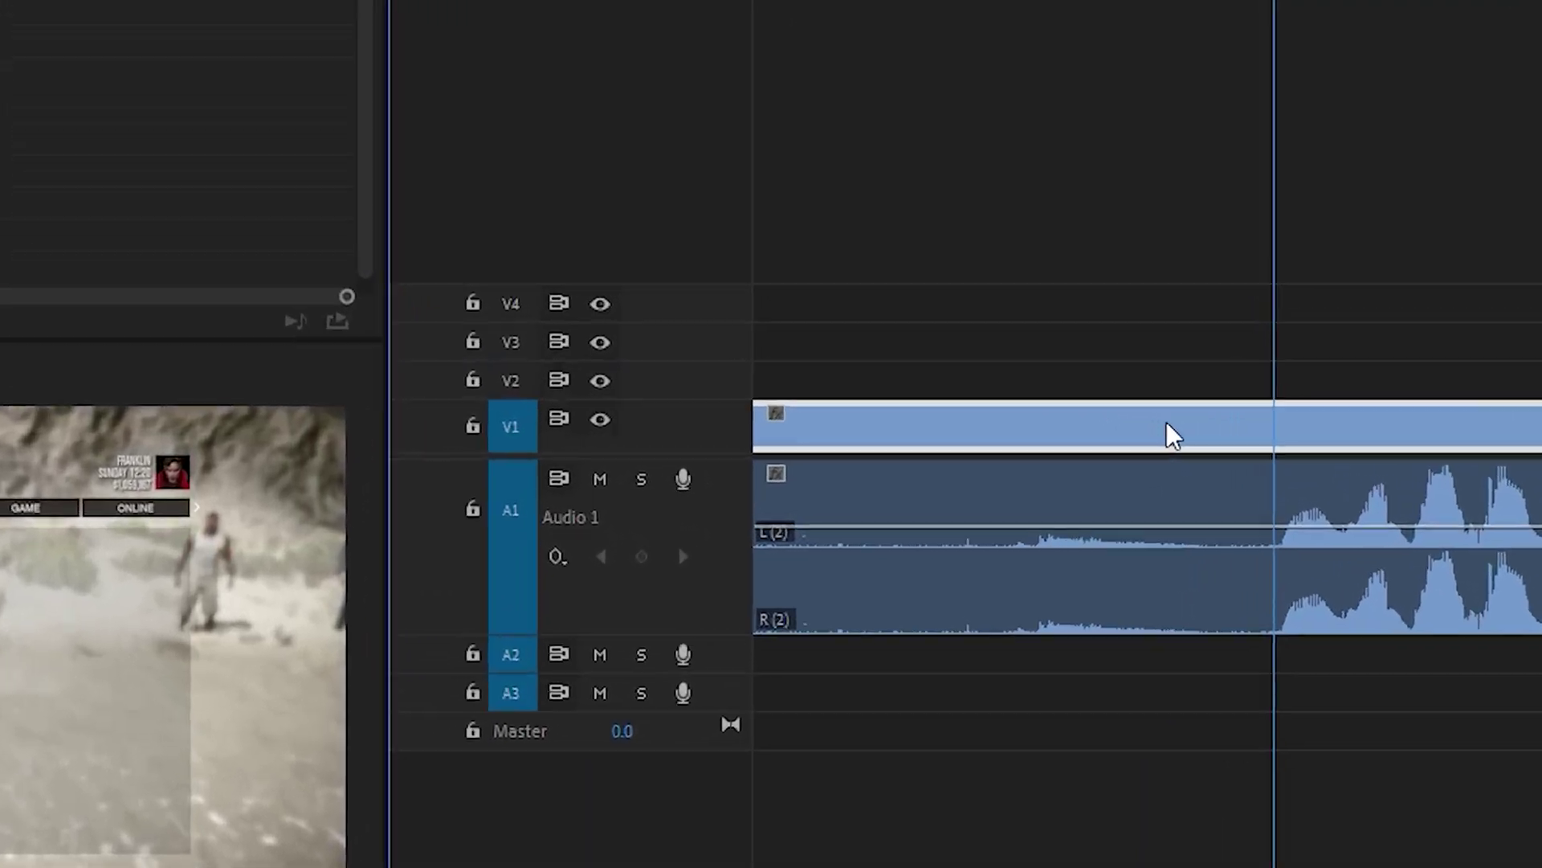
pyautogui.press('c')
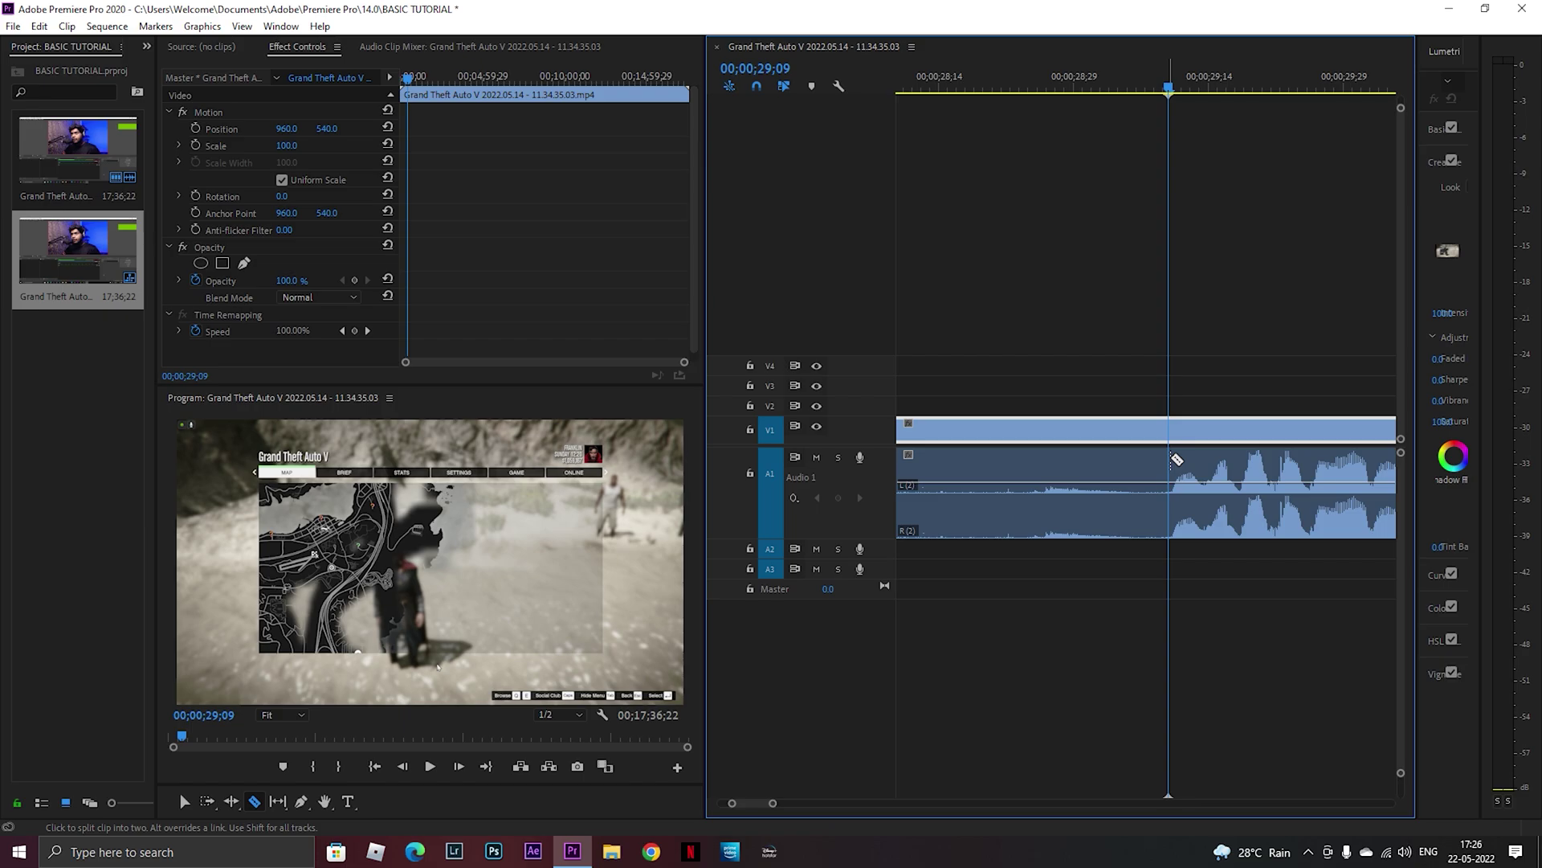
pyautogui.click(1171, 456)
pyautogui.press('Left')
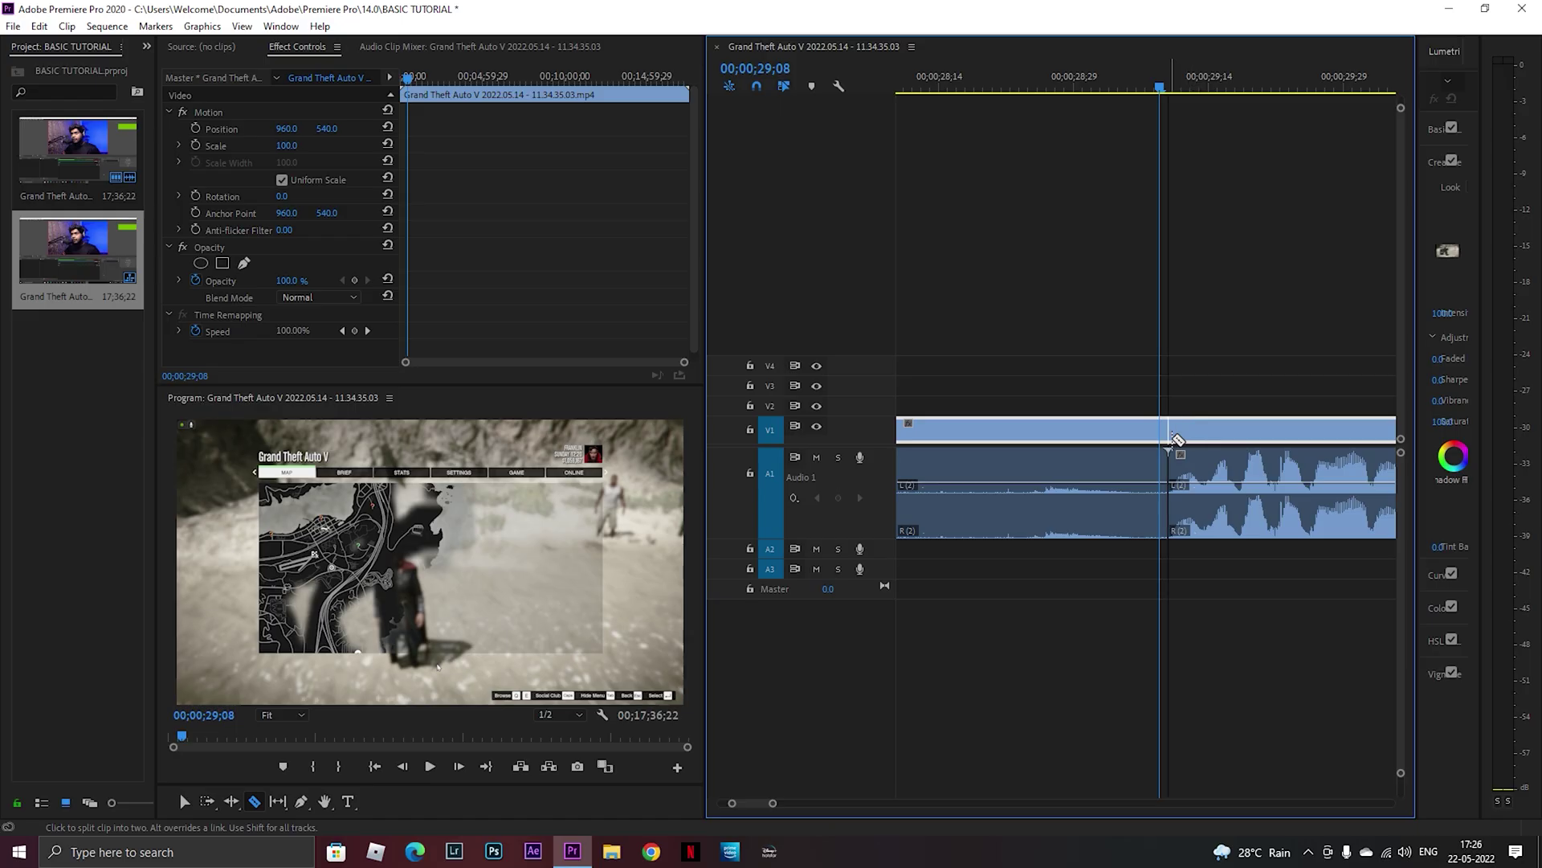
pyautogui.click(1169, 433)
# Step: Delete the segment before the cut and ripple delete the gap so the remaining clip starts the sequence
pyautogui.press('v')
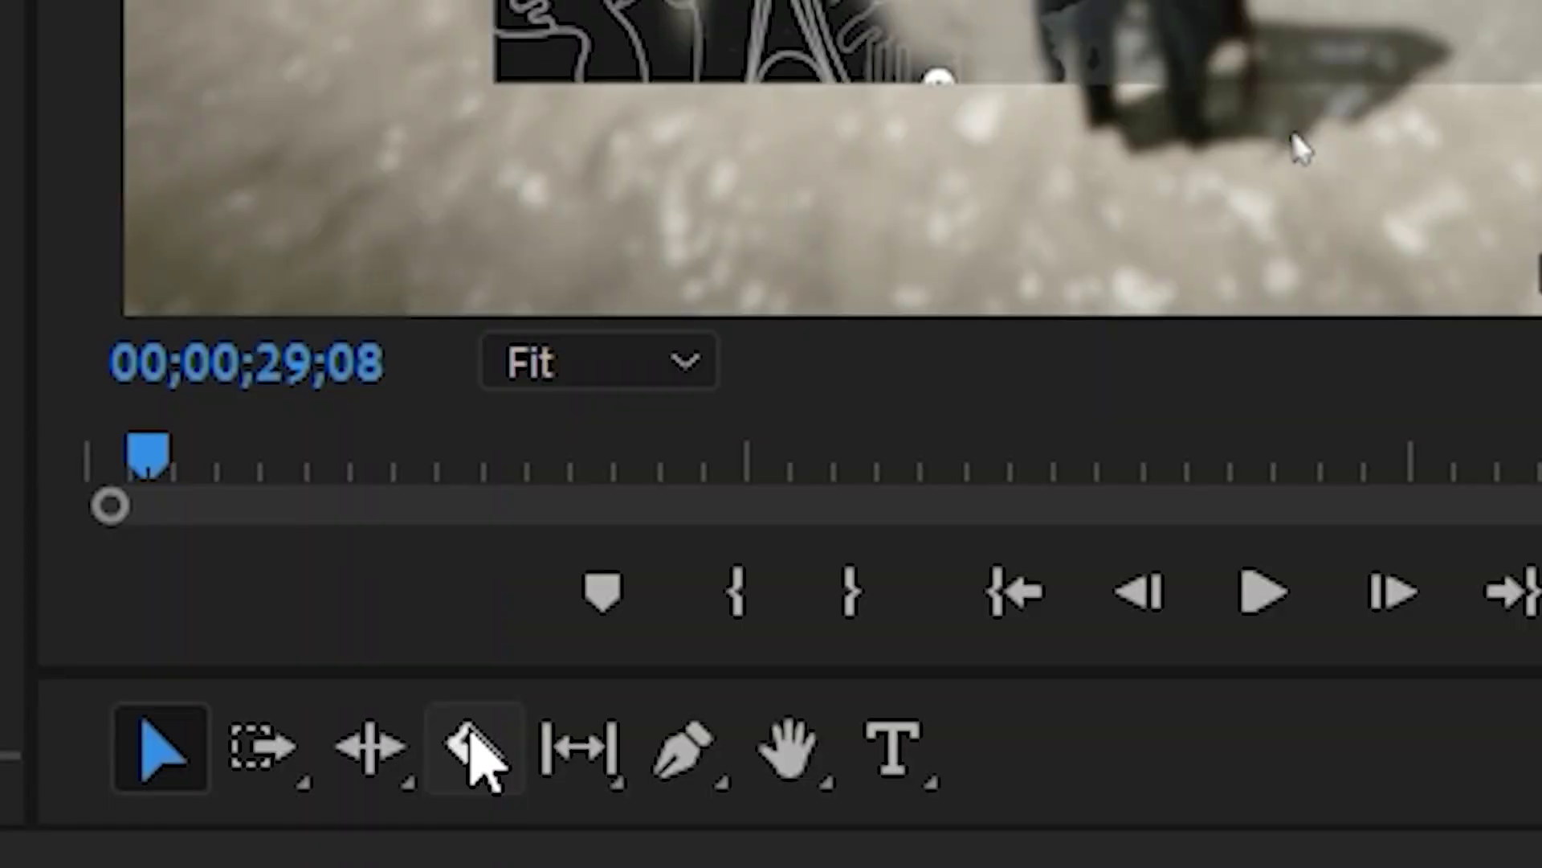
pyautogui.click(474, 755)
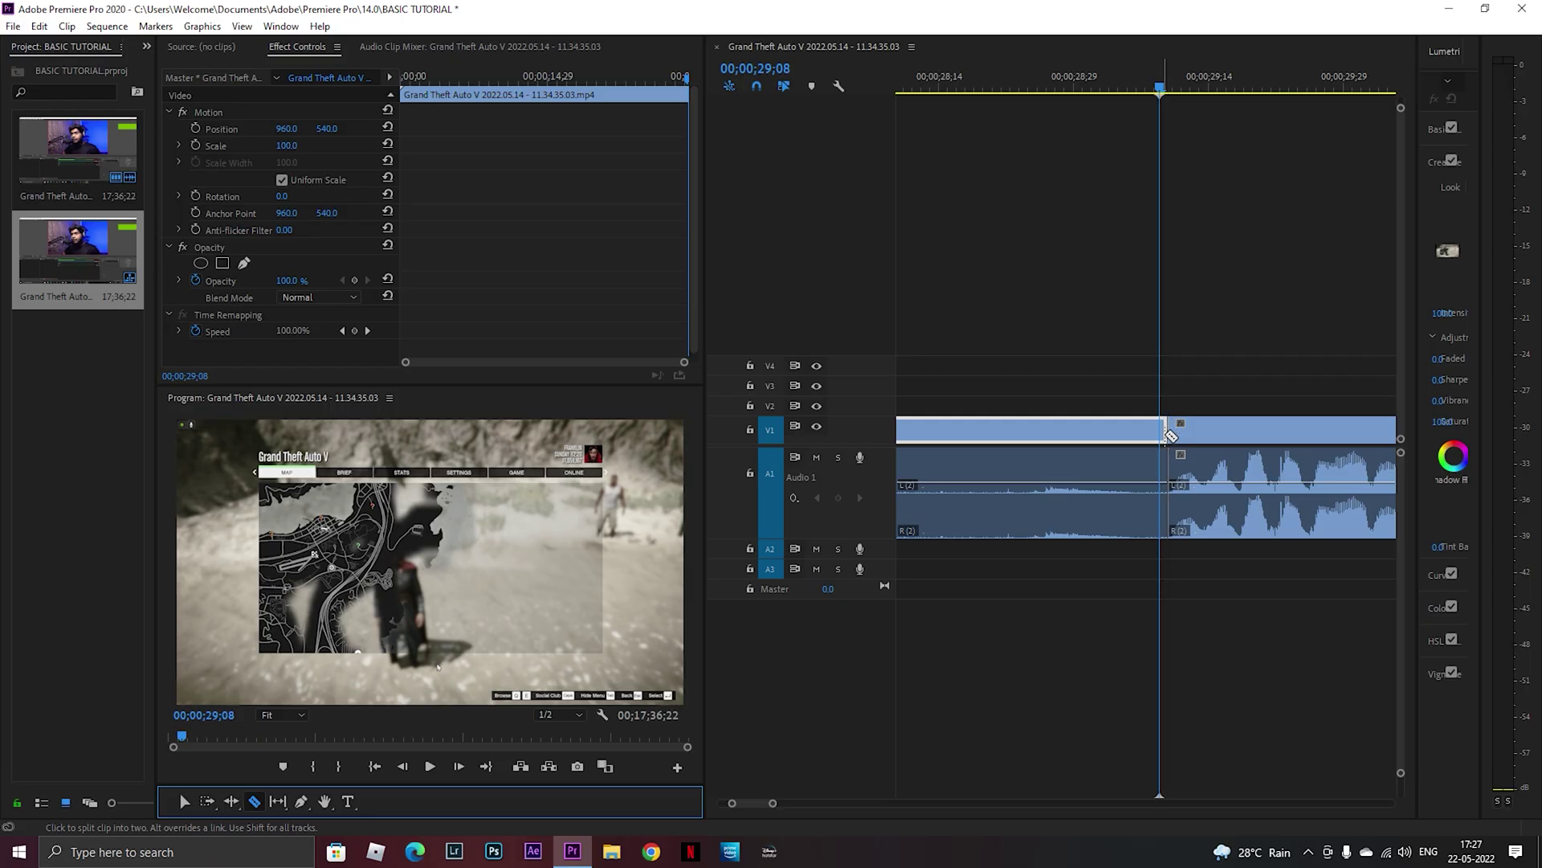
pyautogui.press('v')
pyautogui.click(1007, 491)
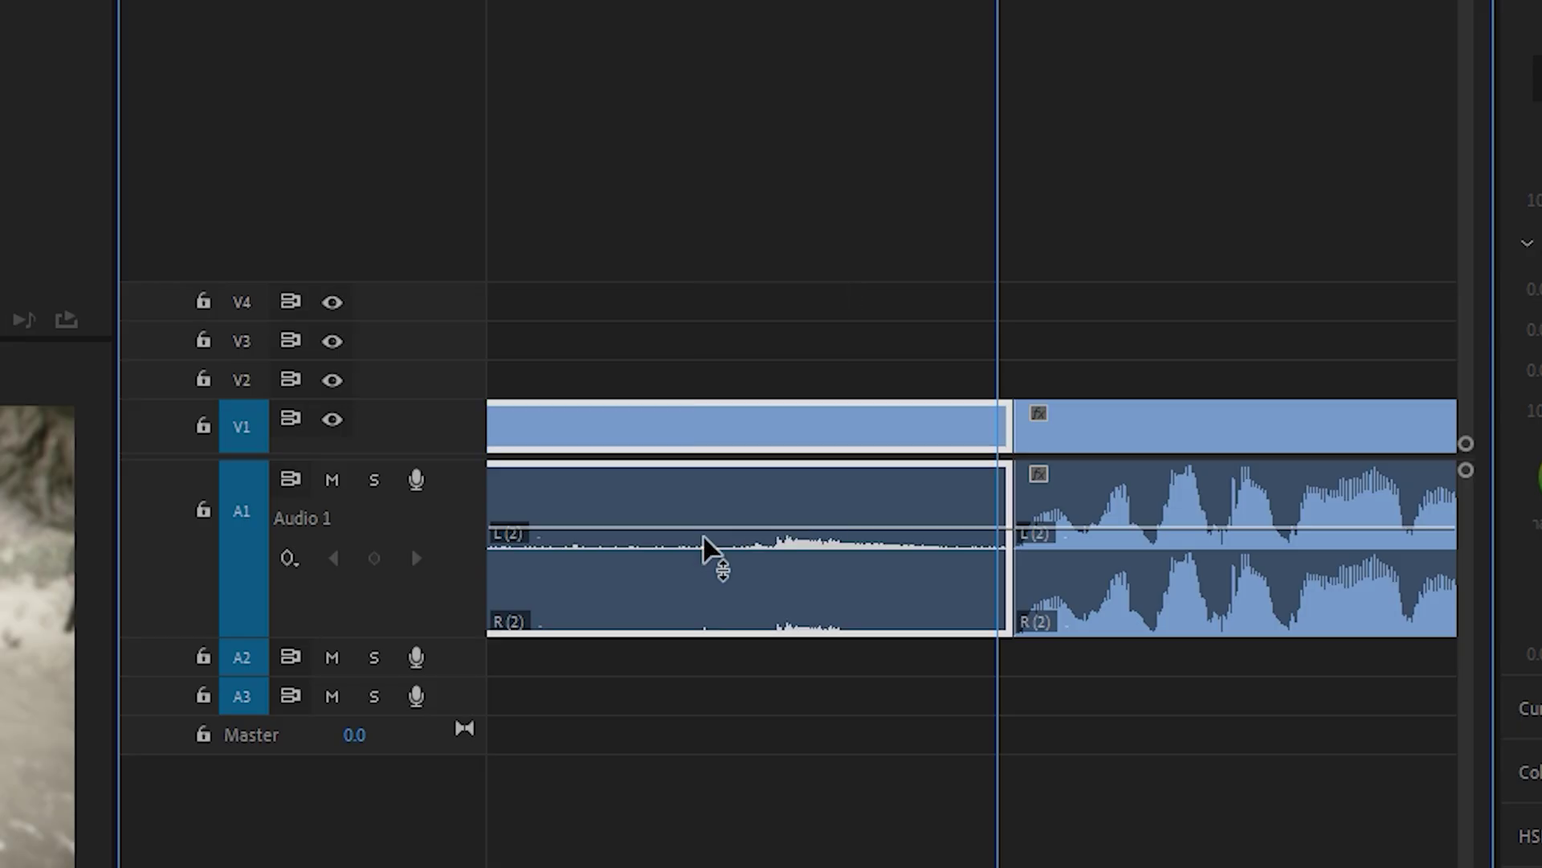
pyautogui.press('Delete')
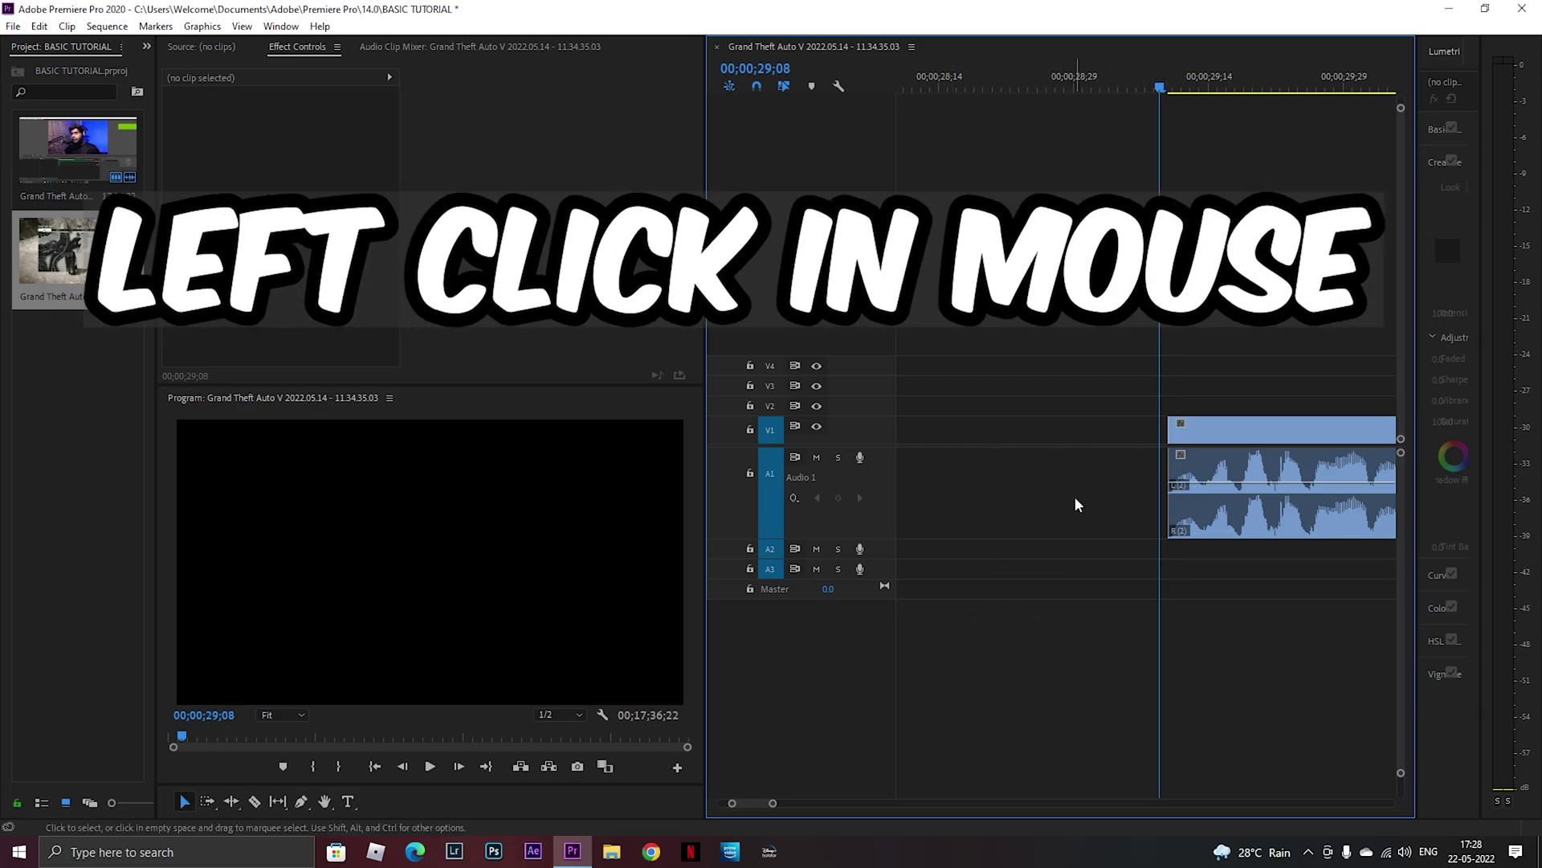
pyautogui.rightClick(1077, 503)
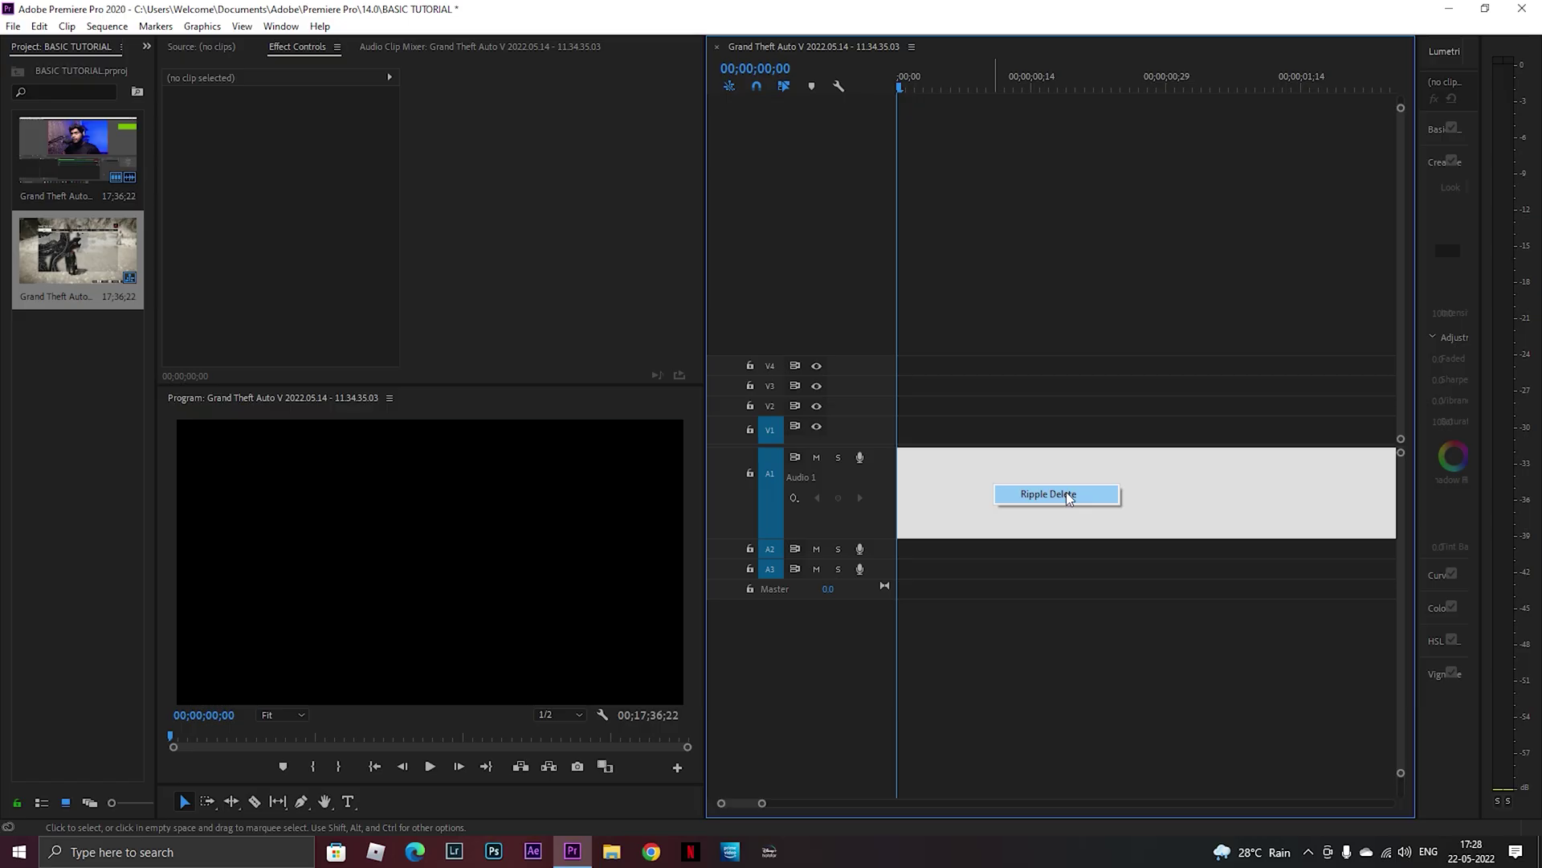
pyautogui.click(1067, 492)
# Step: Cut the clip at 00;00;00;26 and again three frames further on to isolate a tiny section
pyautogui.click(1014, 88)
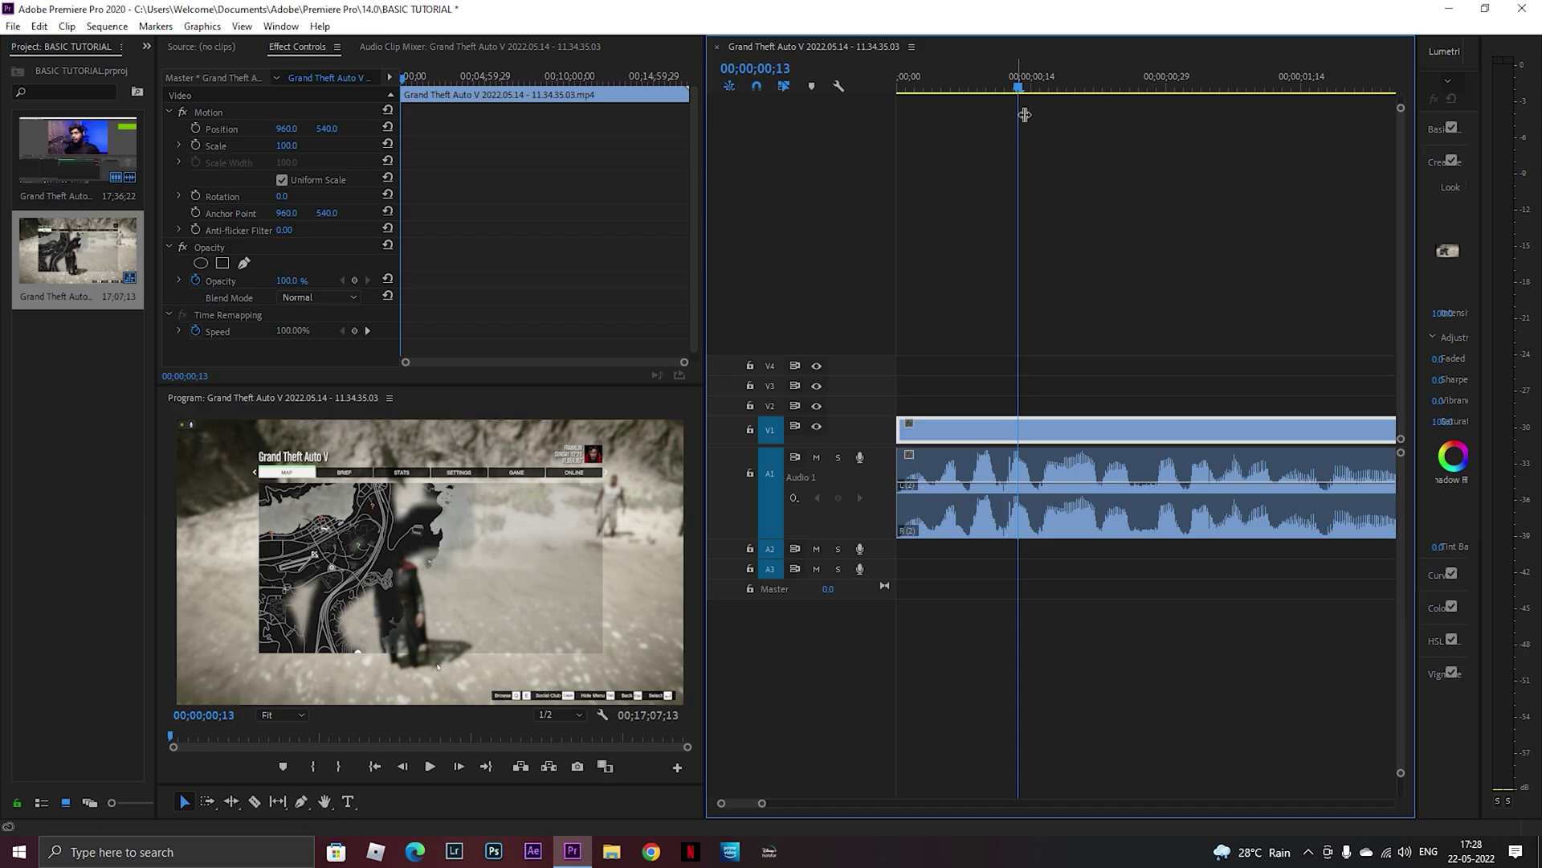
pyautogui.press('space')
pyautogui.press('space')
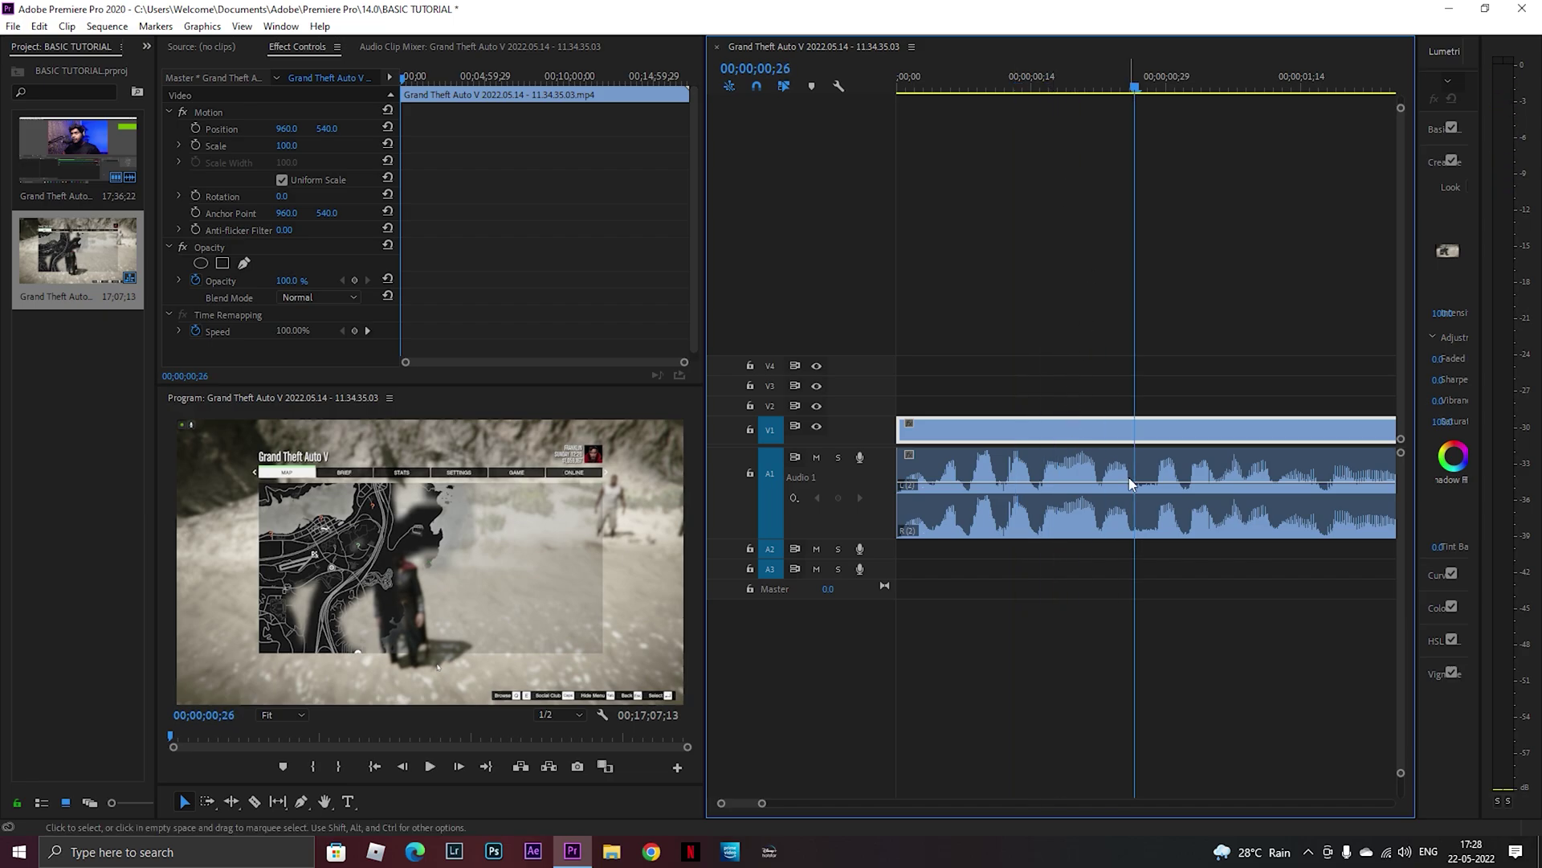
pyautogui.press('c')
pyautogui.click(1134, 448)
pyautogui.click(1160, 438)
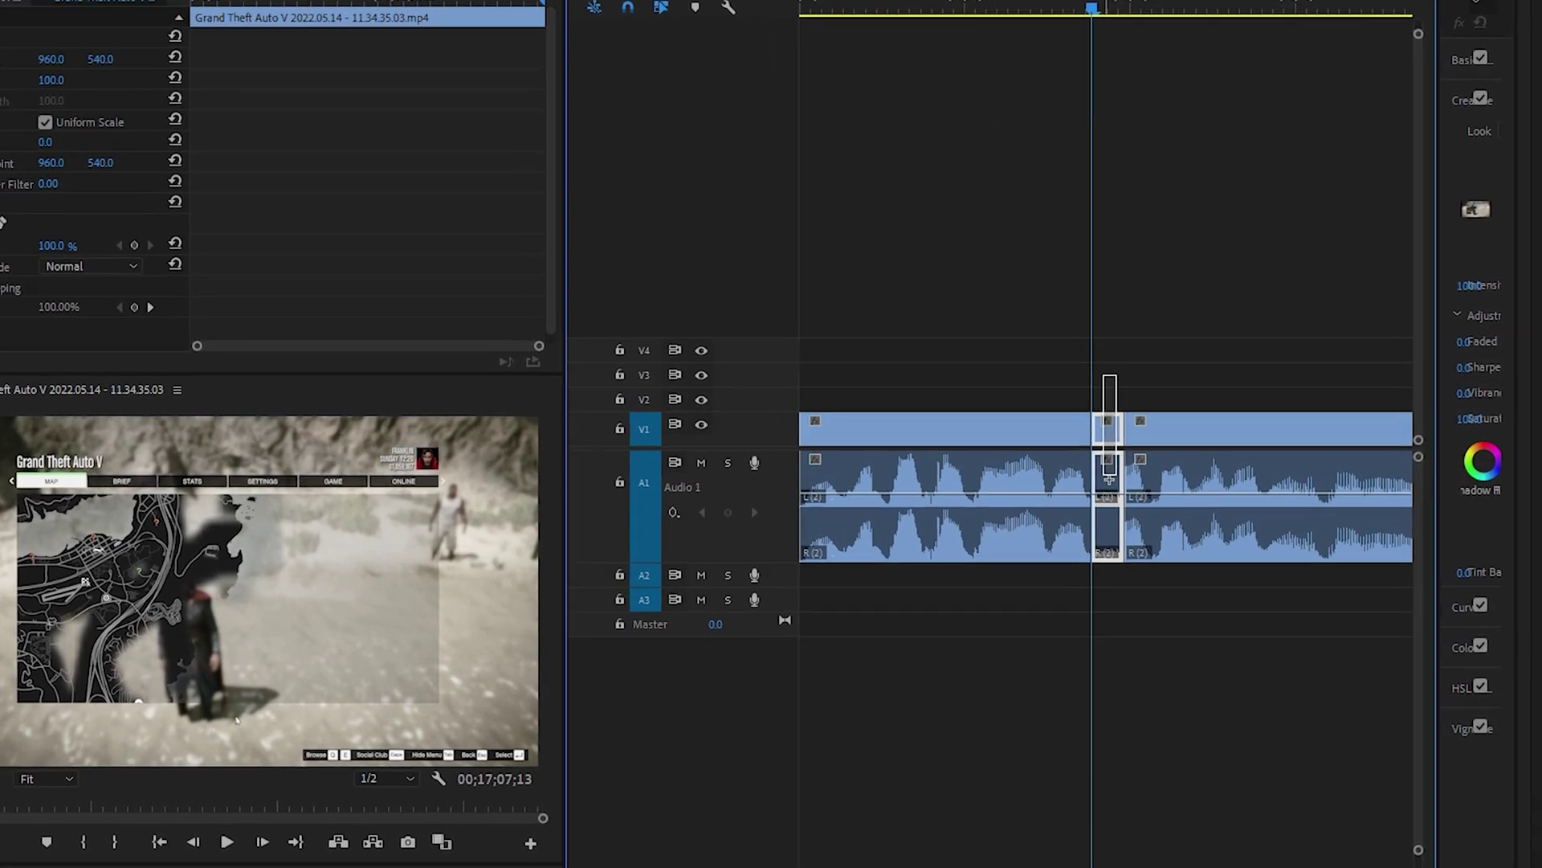
# Step: Delete the isolated three-frame section and close its gap with Ripple Delete
pyautogui.press('v')
pyautogui.press('Delete')
pyautogui.rightClick(1106, 477)
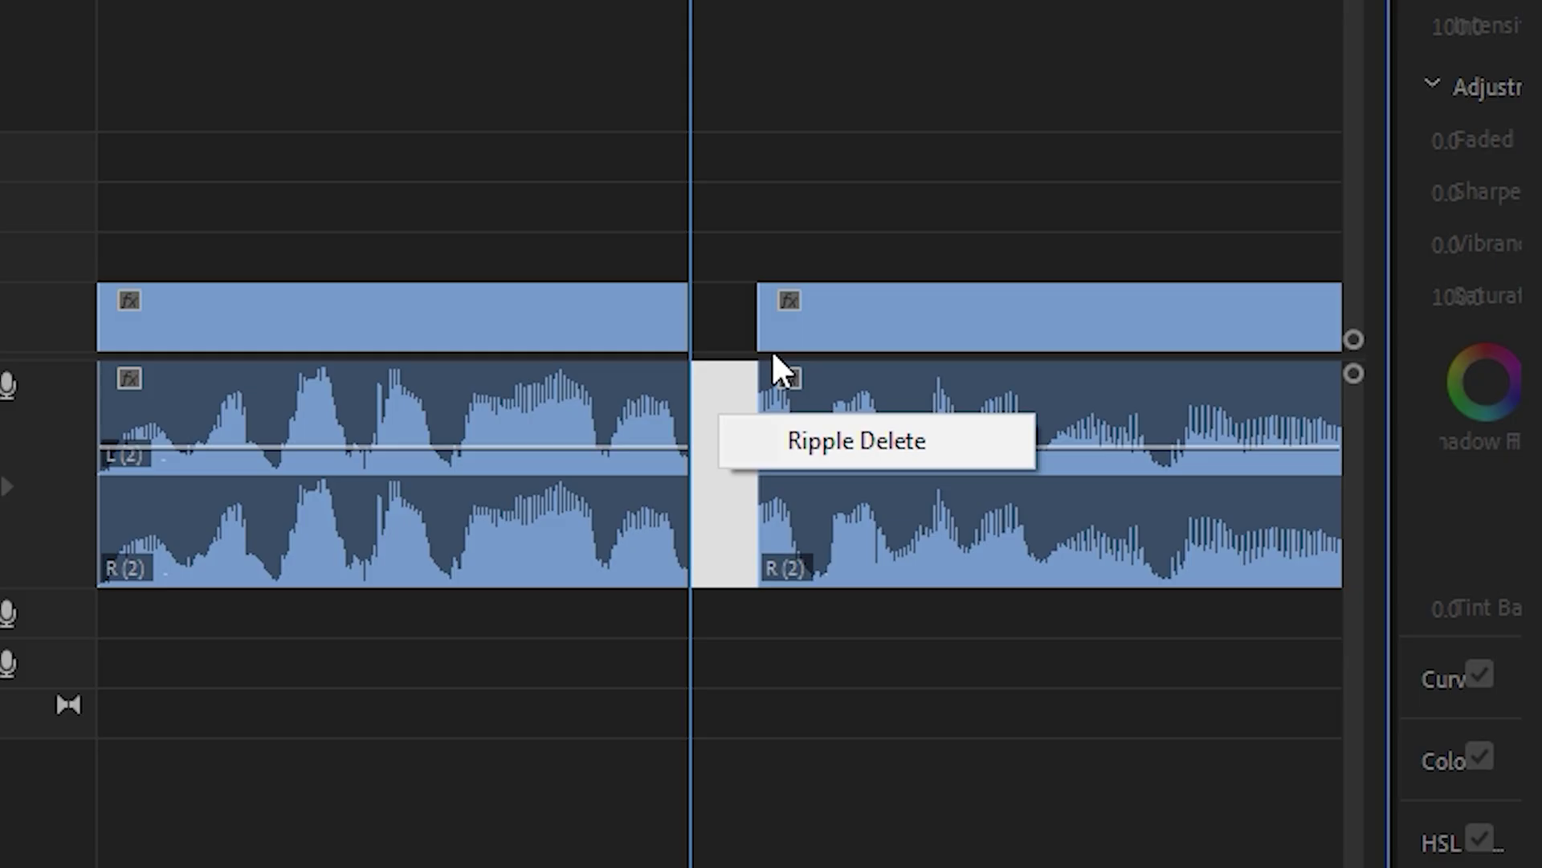
pyautogui.click(821, 441)
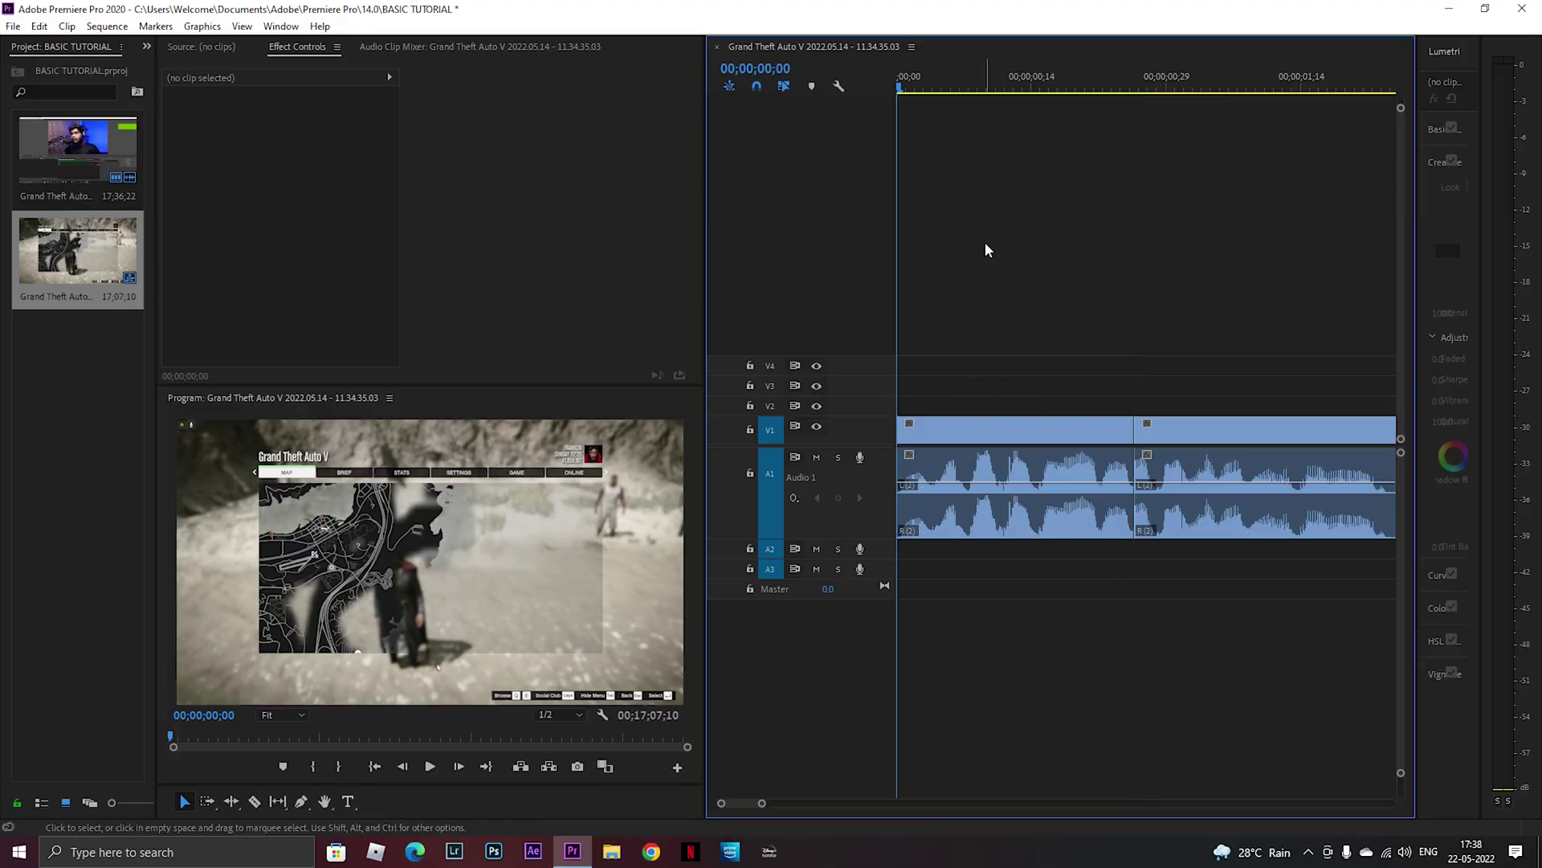
# Step: Try moving the first V1 clip's picture around the frame by changing its Position, and undo the changes
pyautogui.click(989, 438)
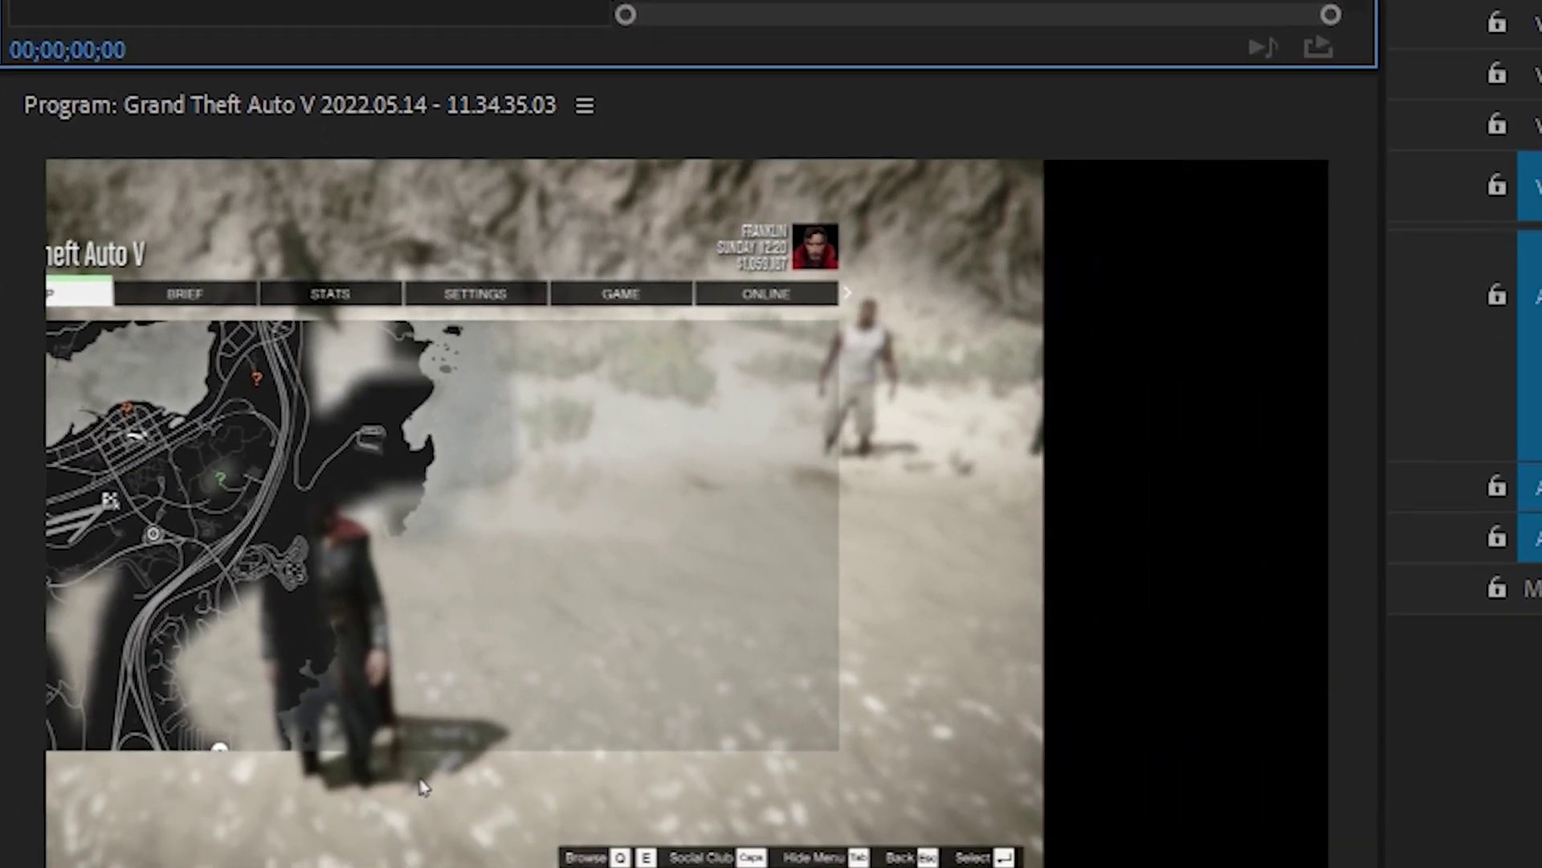
pyautogui.moveTo(423, 787); pyautogui.dragTo(657, 740)
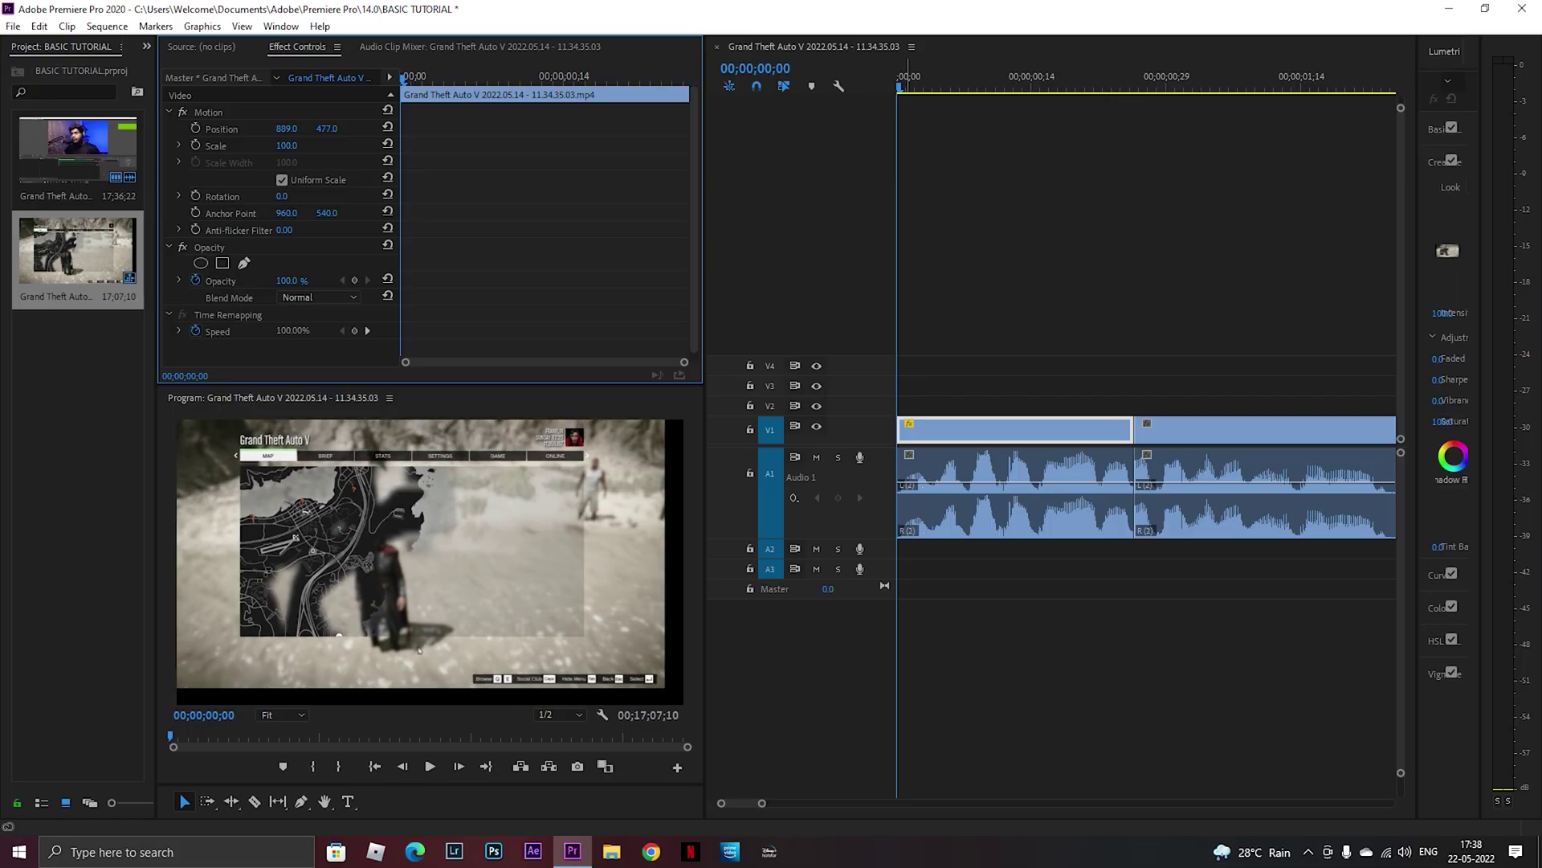
pyautogui.moveTo(420, 649); pyautogui.dragTo(420, 767)
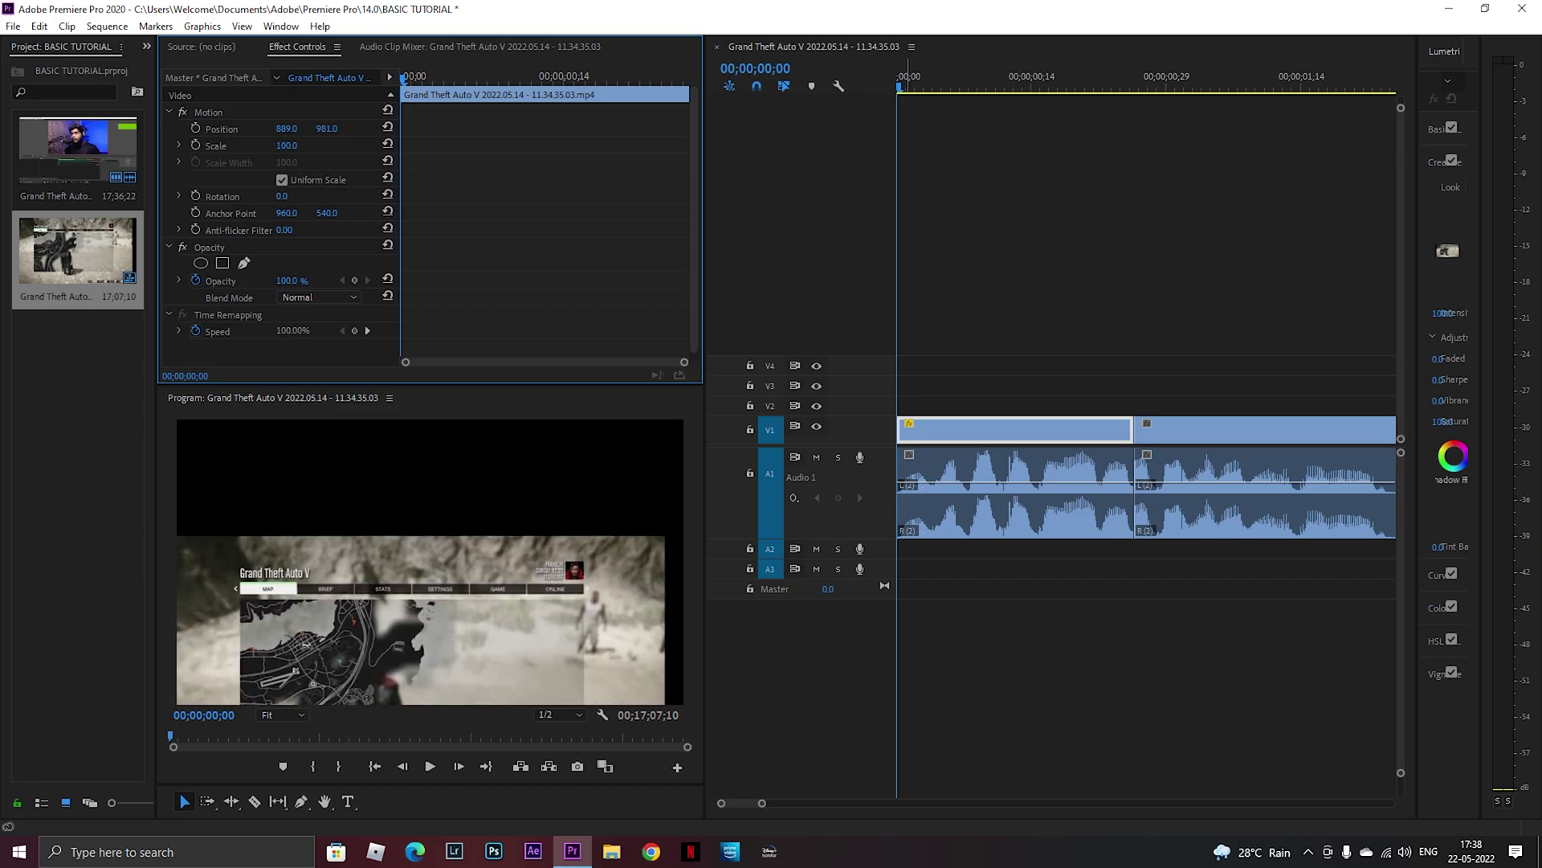
pyautogui.hotkey('ctrl', 'z')
pyautogui.hotkey('ctrl', 'z')
pyautogui.hotkey('ctrl', 'z')
pyautogui.hotkey('ctrl', 'z')
pyautogui.hotkey('ctrl', 'z')
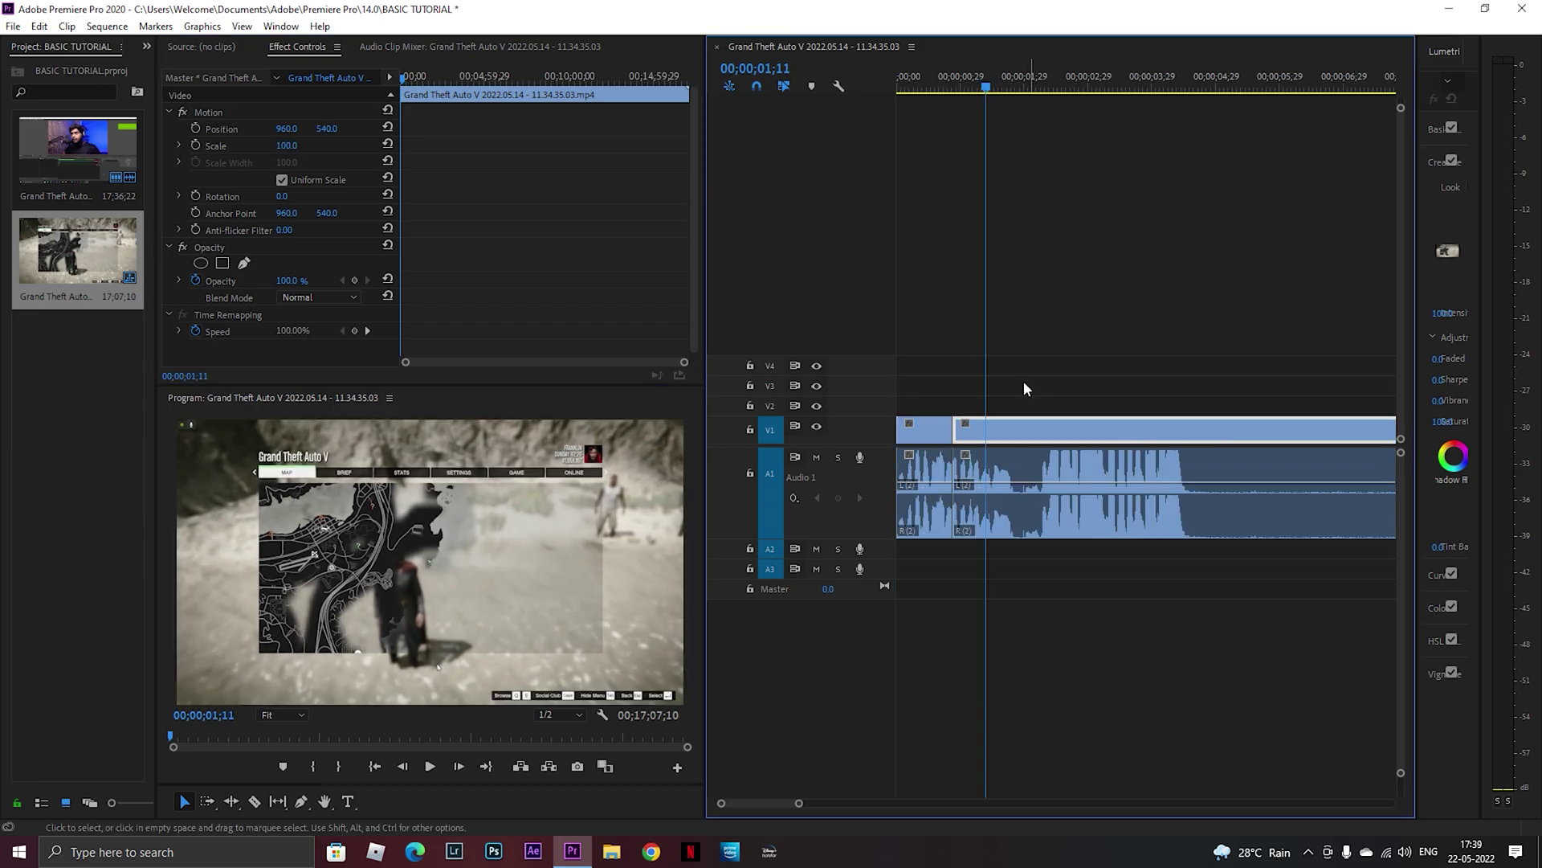
# Step: Split the second video clip on V1 at 00;00;03;00 and 00;00;04;00 to isolate a one-second segment
pyautogui.moveTo(1026, 81); pyautogui.dragTo(1120, 176)
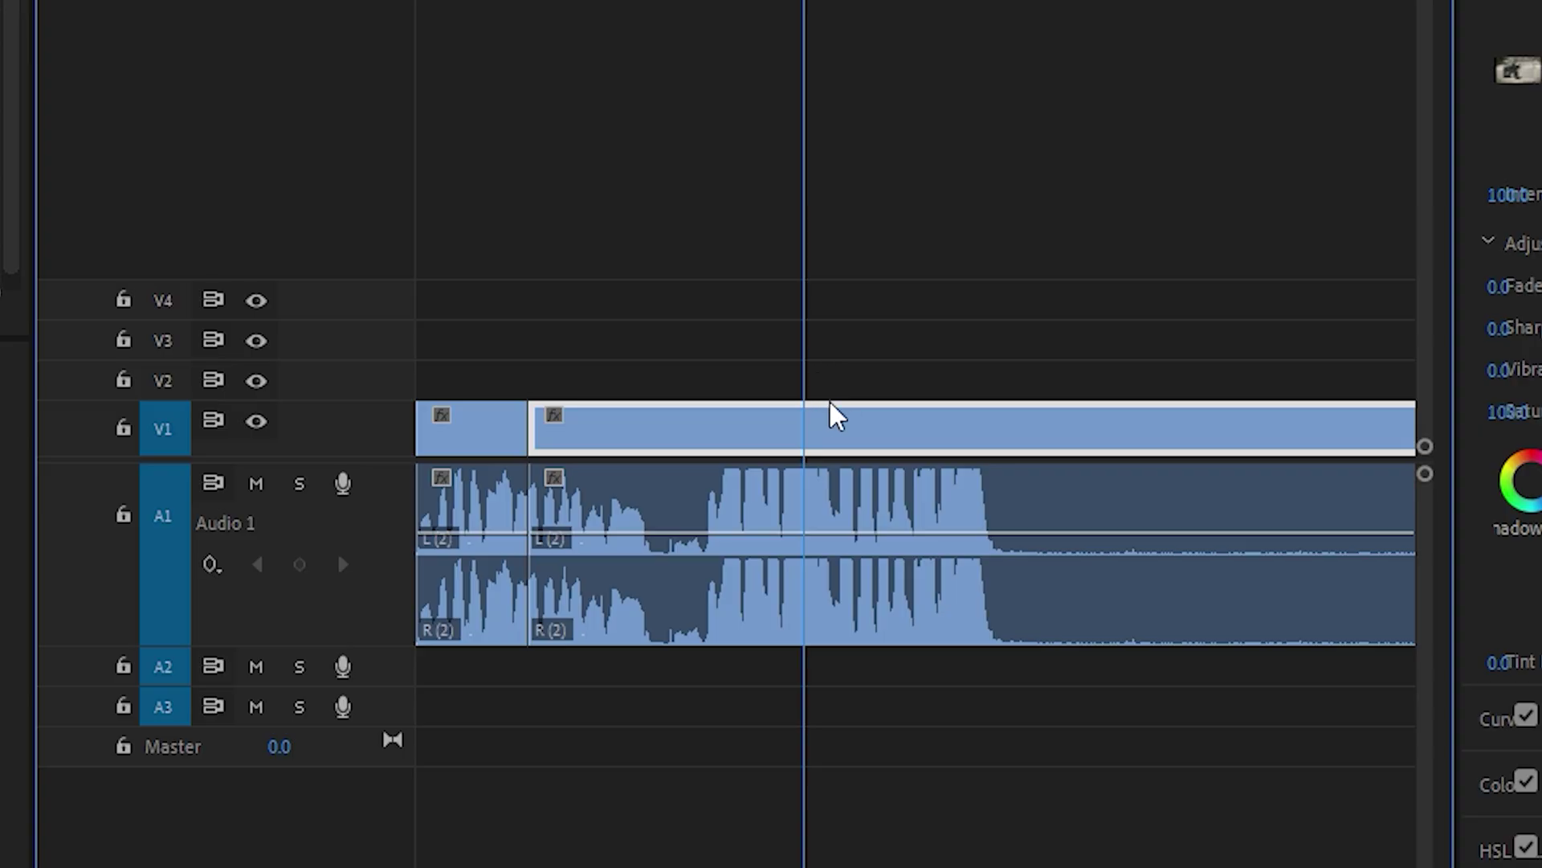
pyautogui.press('c')
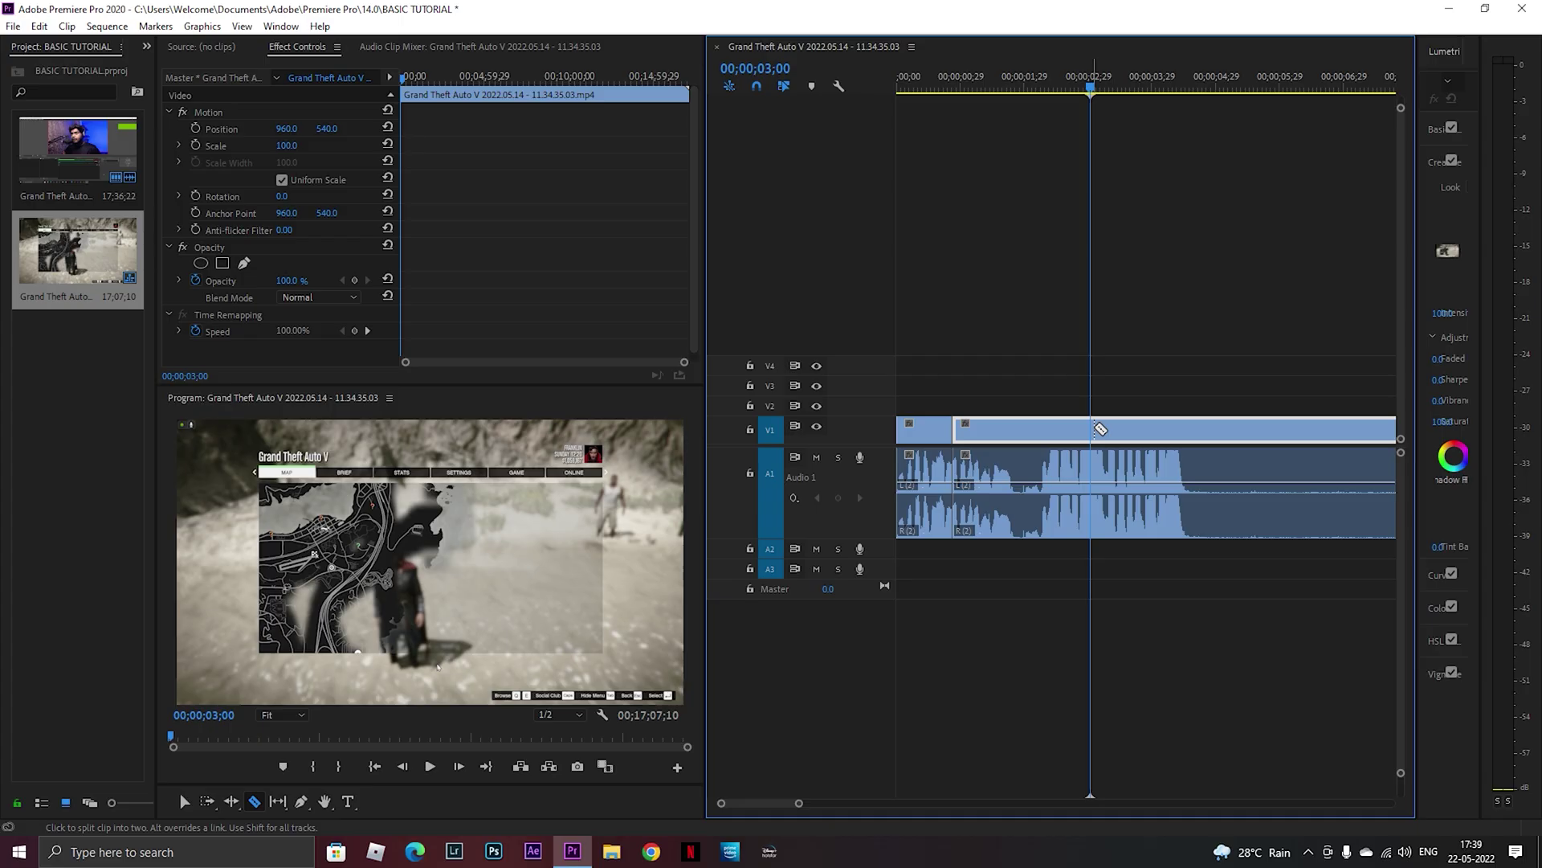
pyautogui.click(1098, 429)
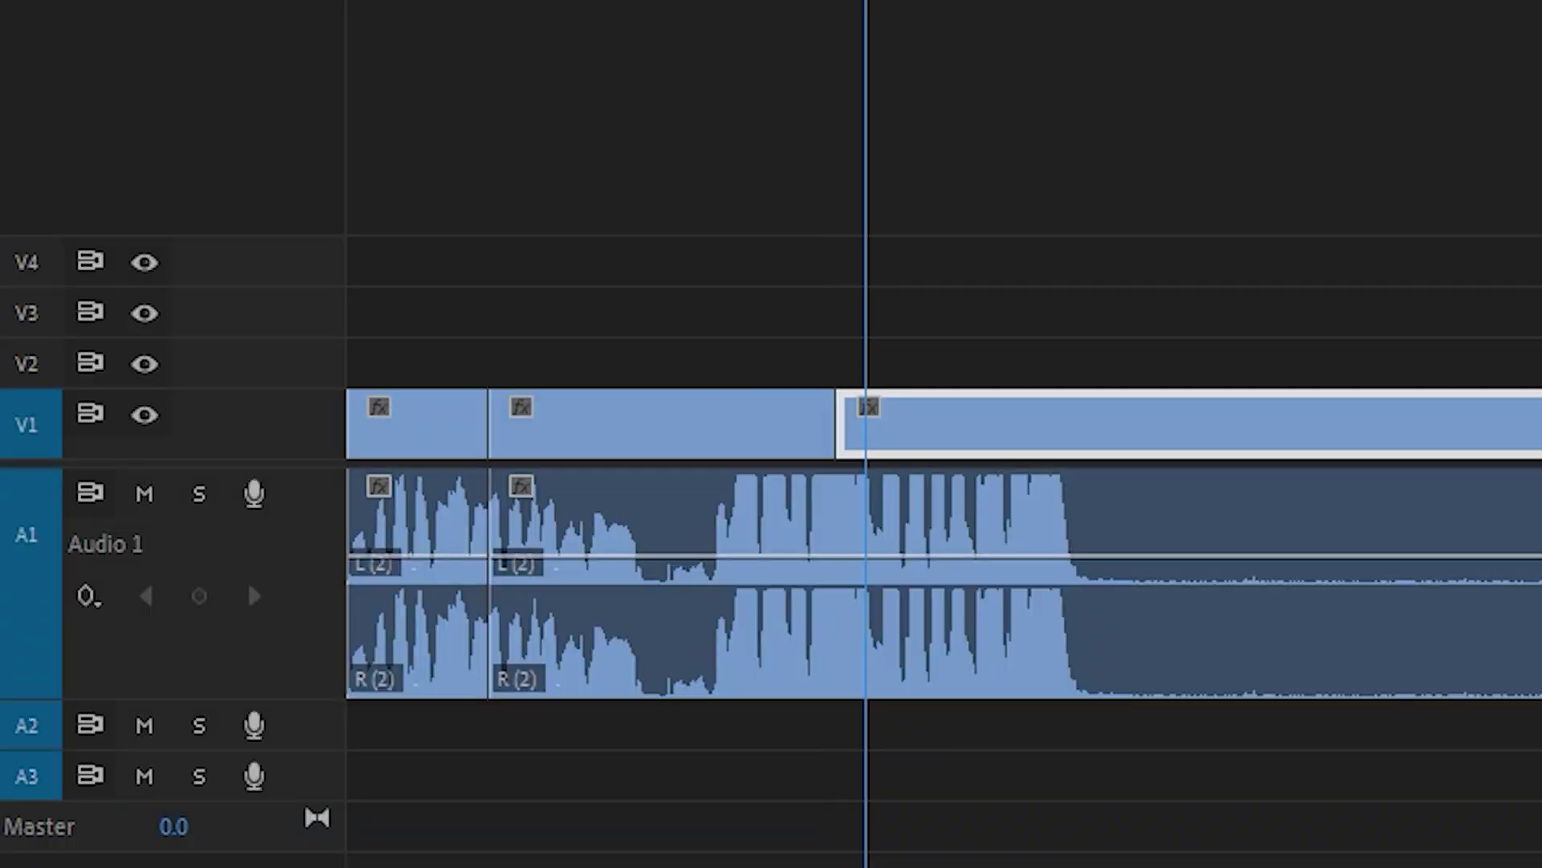
pyautogui.moveTo(866, 2); pyautogui.dragTo(1023, 2)
pyautogui.hotkey('ctrl', 'k')
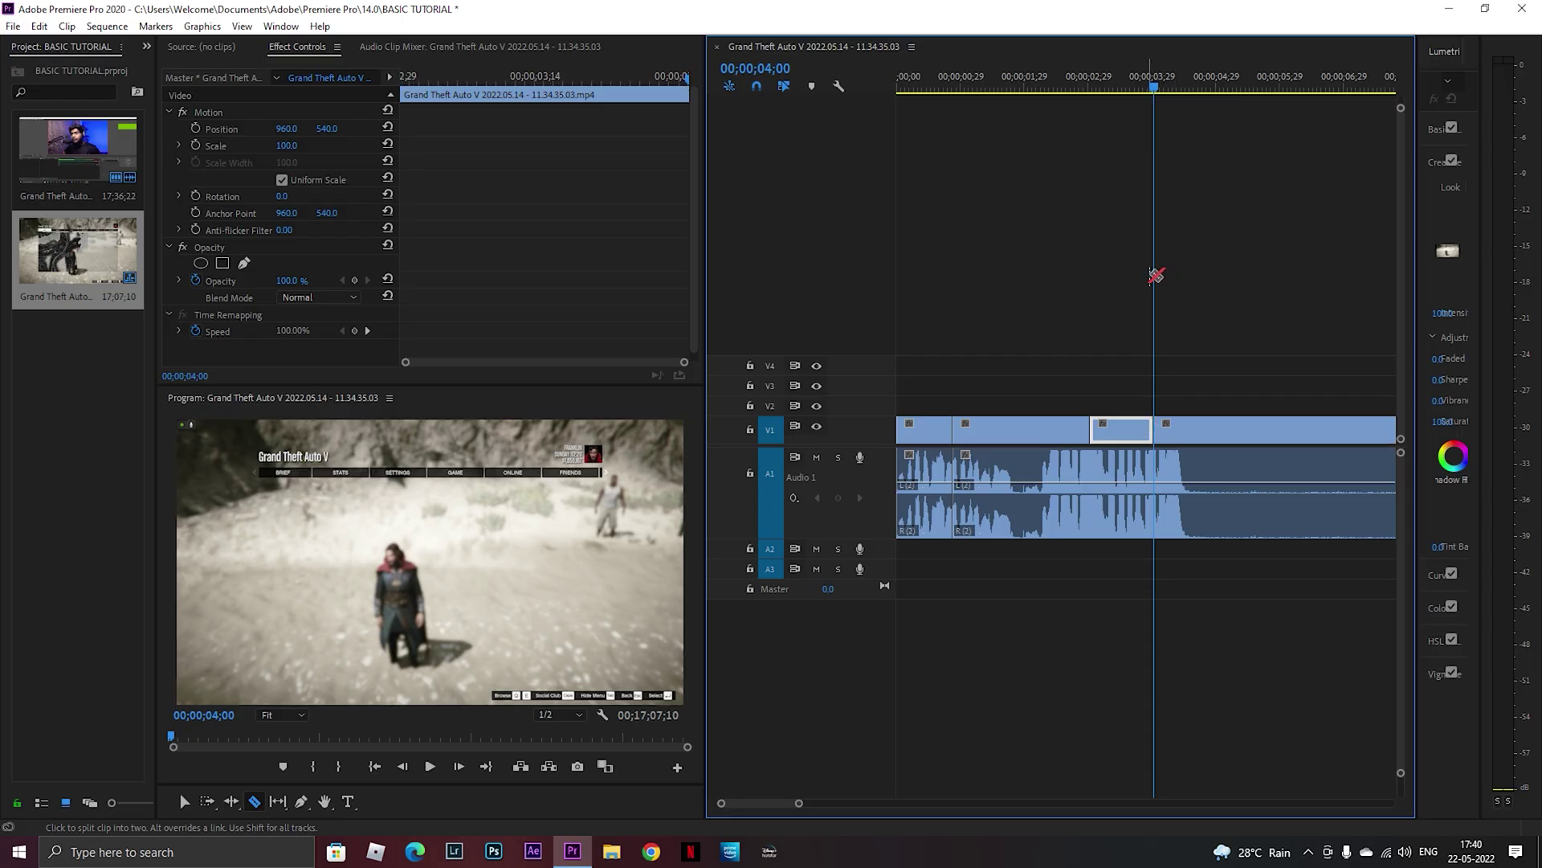
# Step: Keyframe the isolated one-second segment's Scale, starting at 100 at 00;00;03;00 and rising to 134 at 00;00;03;03
pyautogui.click(922, 423)
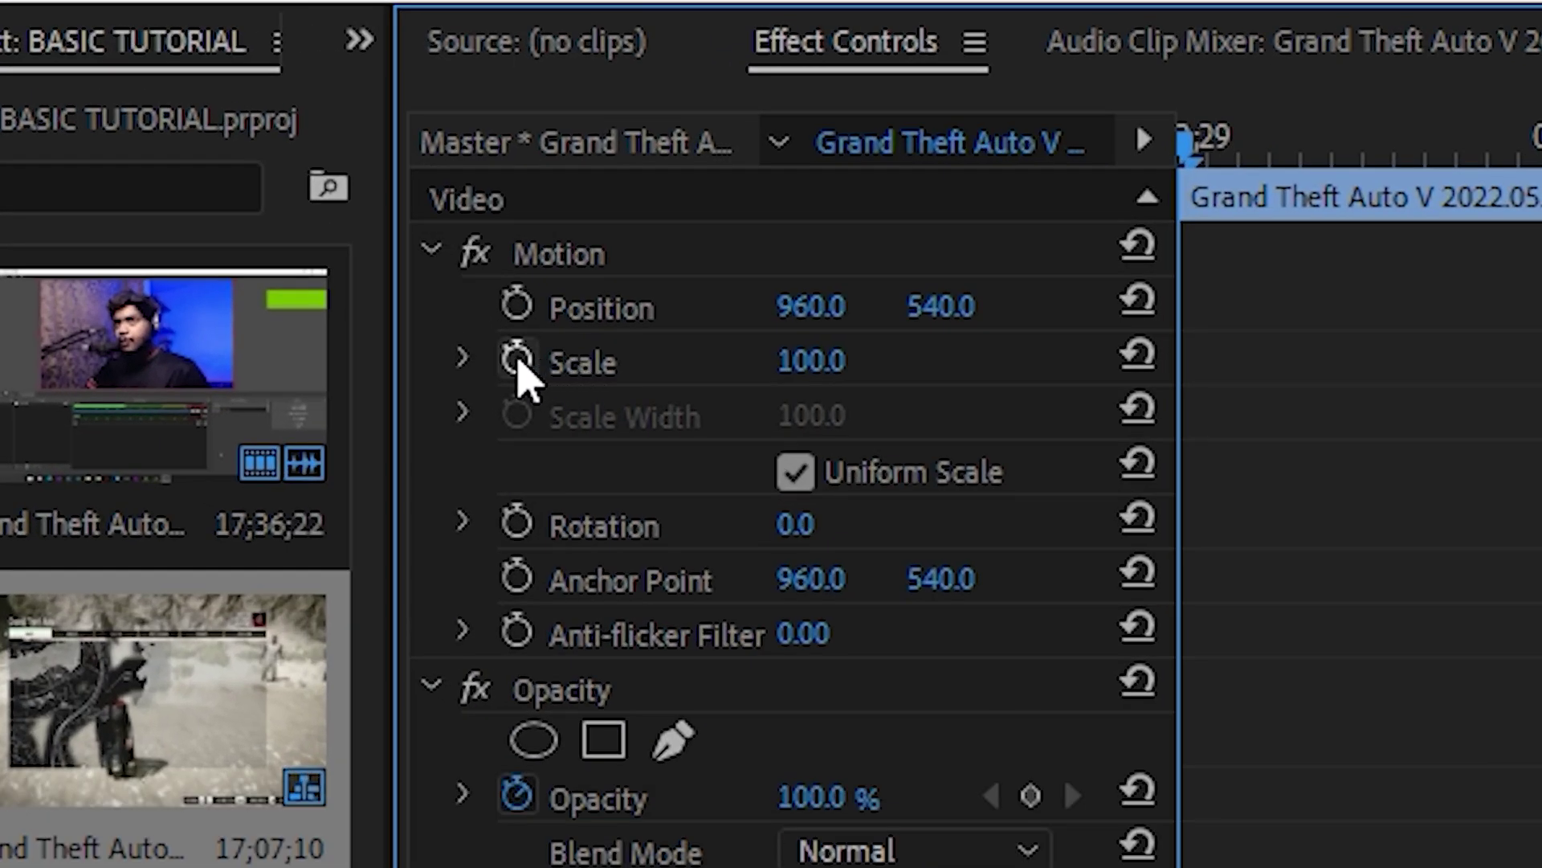
pyautogui.click(518, 360)
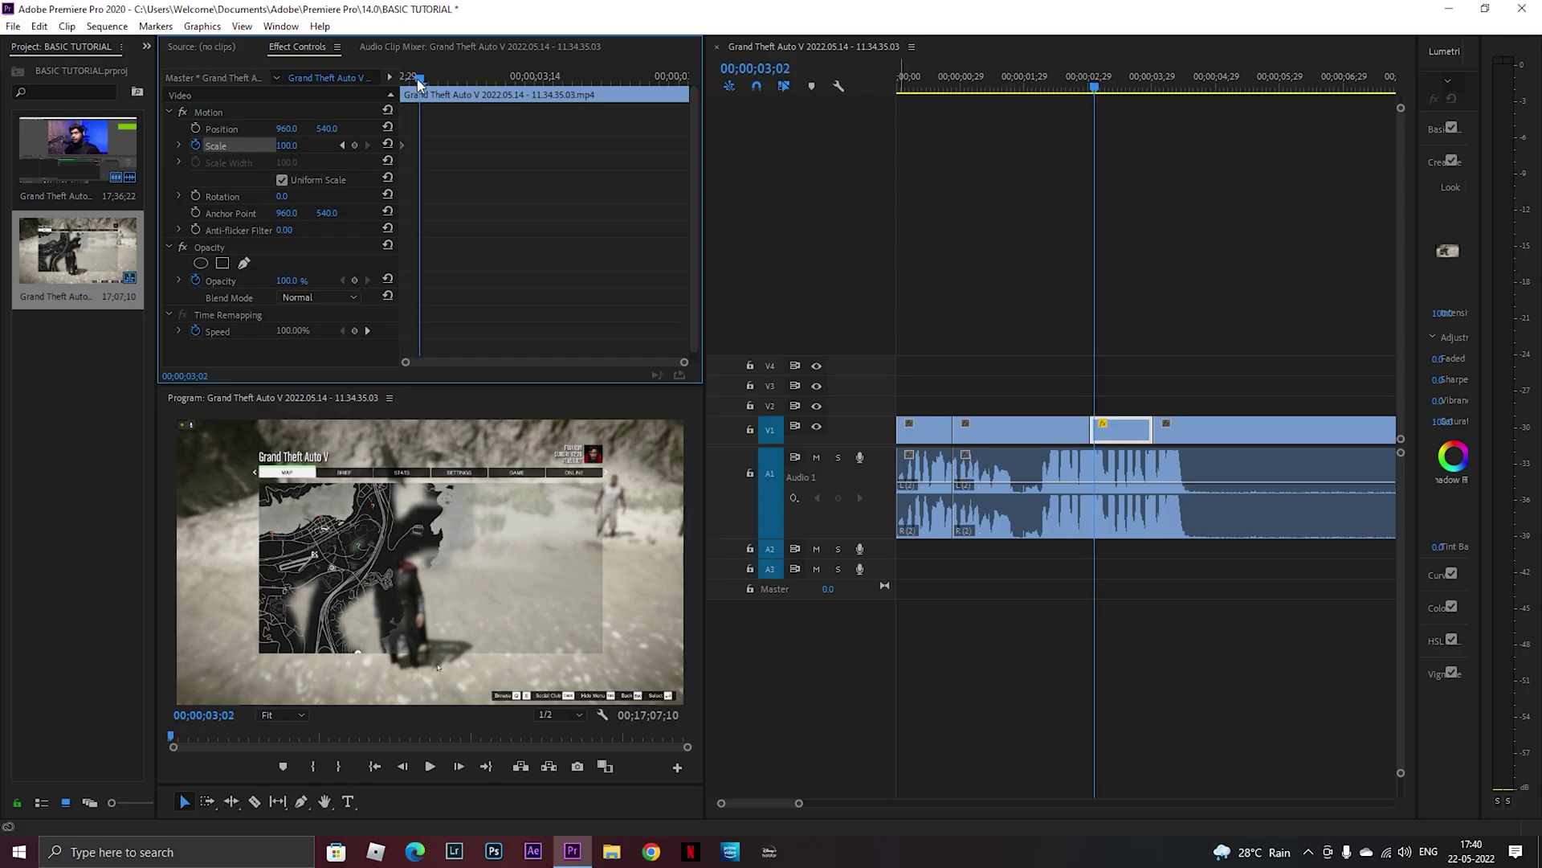
pyautogui.moveTo(417, 79); pyautogui.dragTo(428, 80)
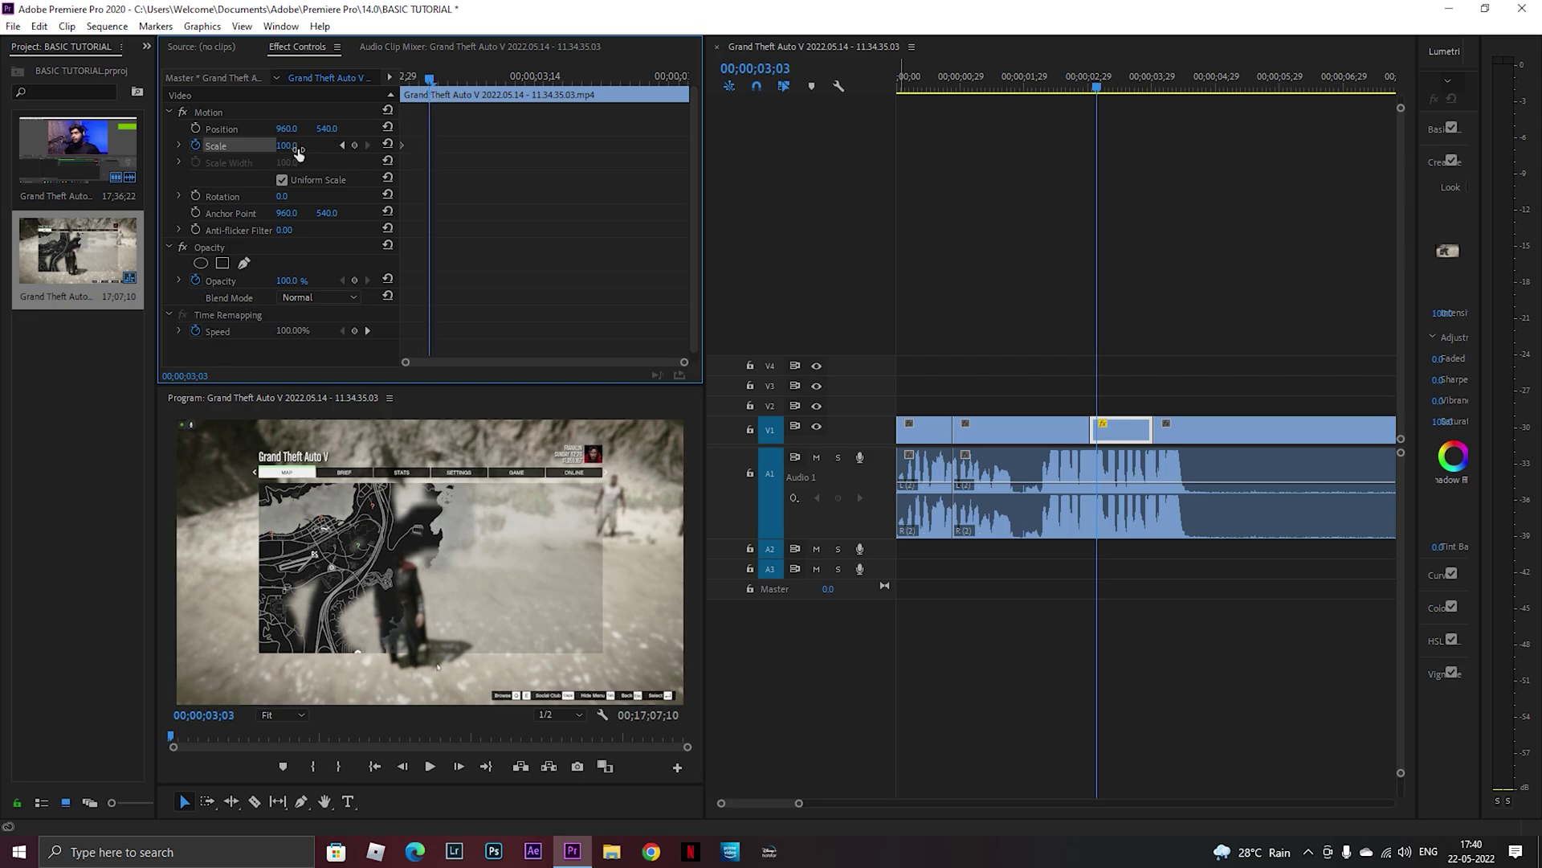
pyautogui.moveTo(287, 146); pyautogui.dragTo(314, 146)
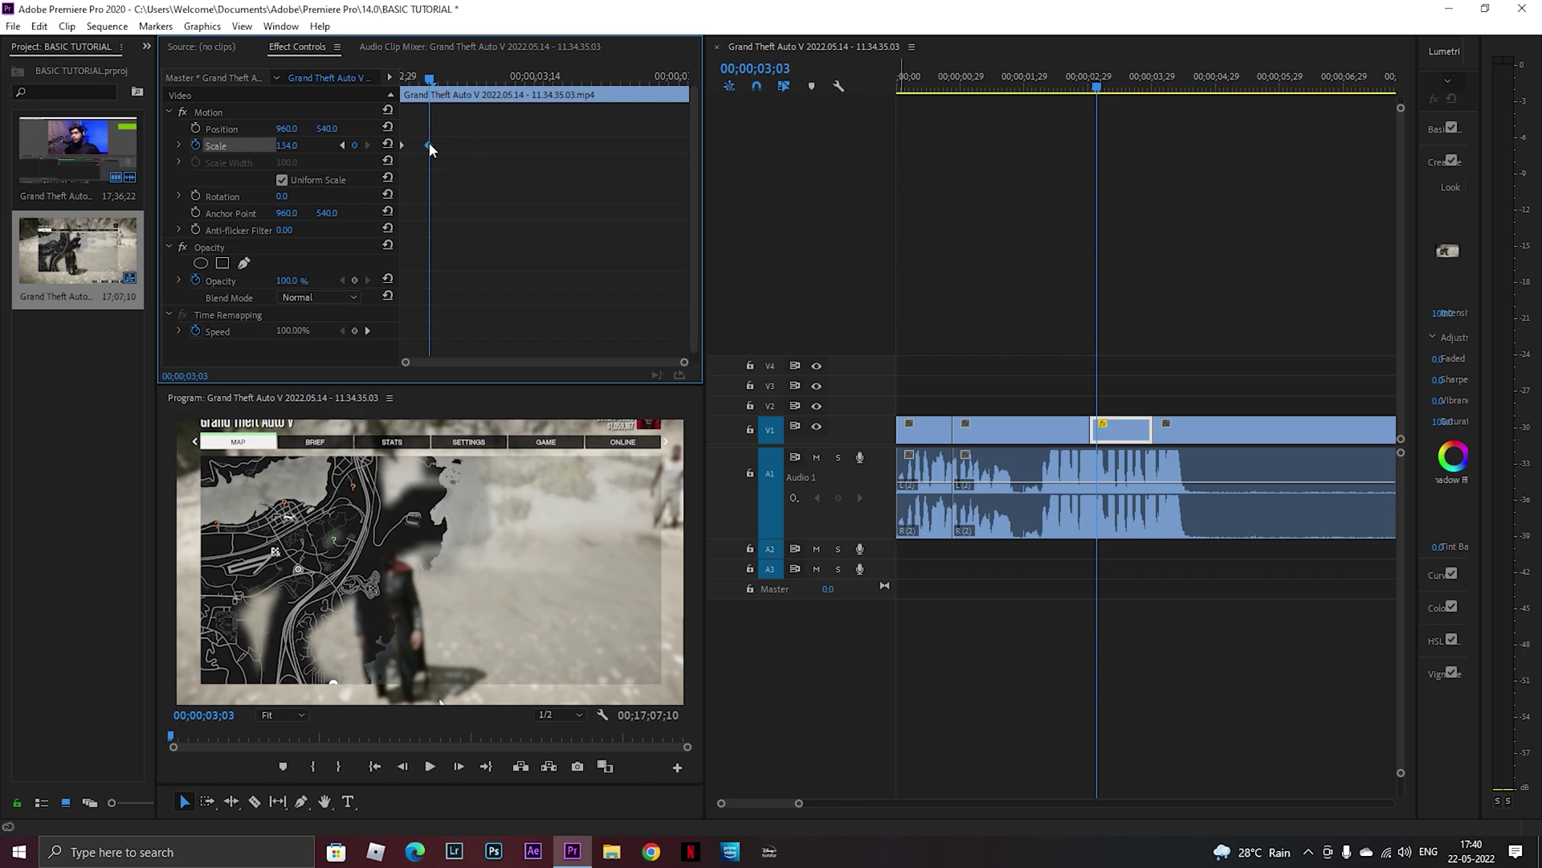
# Step: Move the second Scale keyframe to the end of the segment and play the zoom back from 00;00;03;00
pyautogui.press('Left')
pyautogui.press('Left')
pyautogui.press('Left')
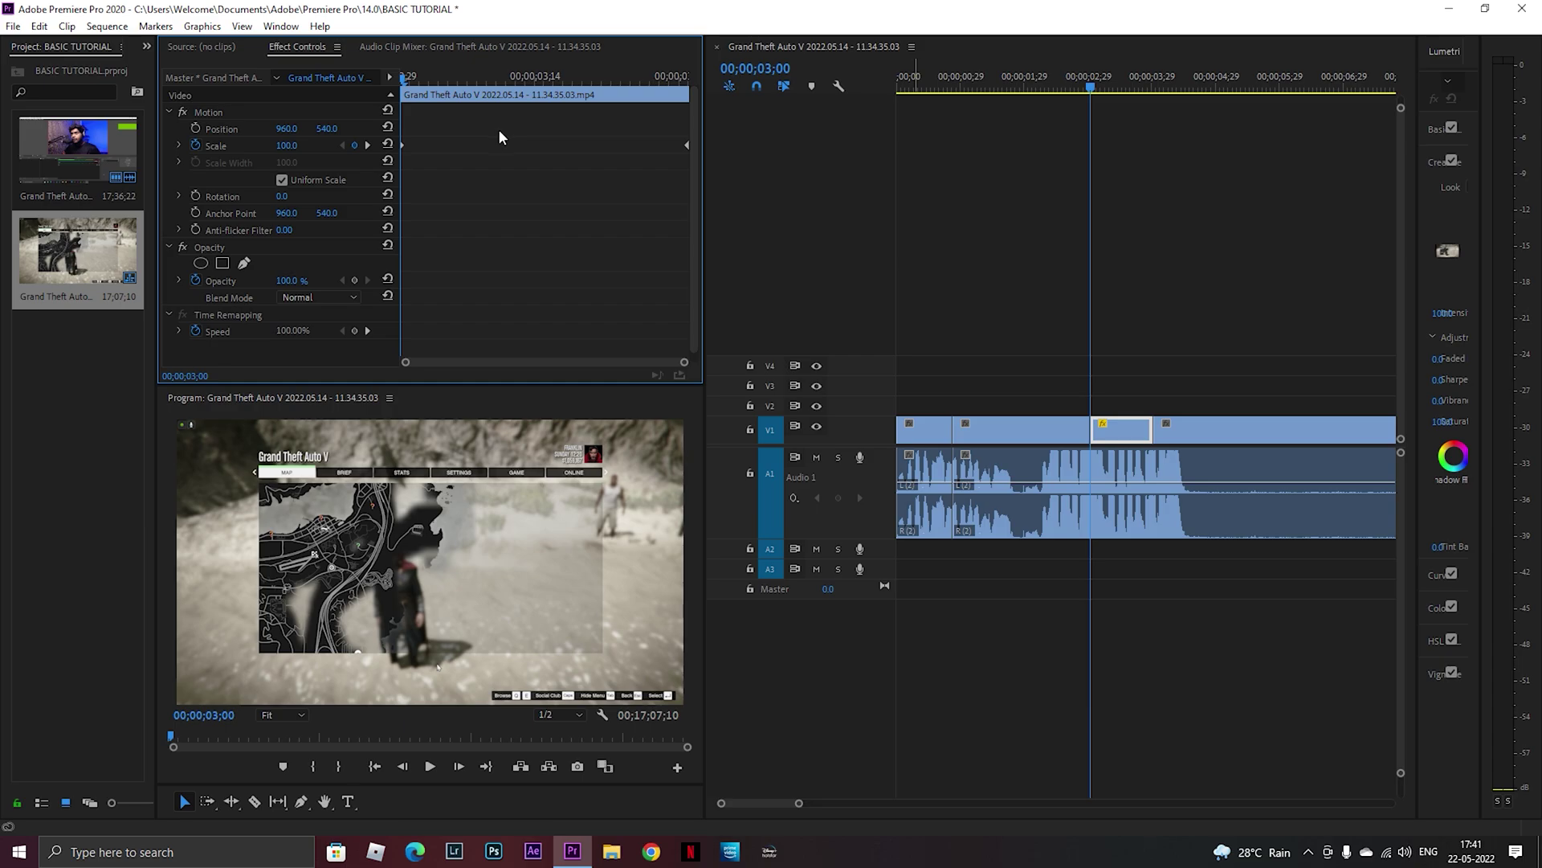
pyautogui.press('space')
pyautogui.click(1063, 214)
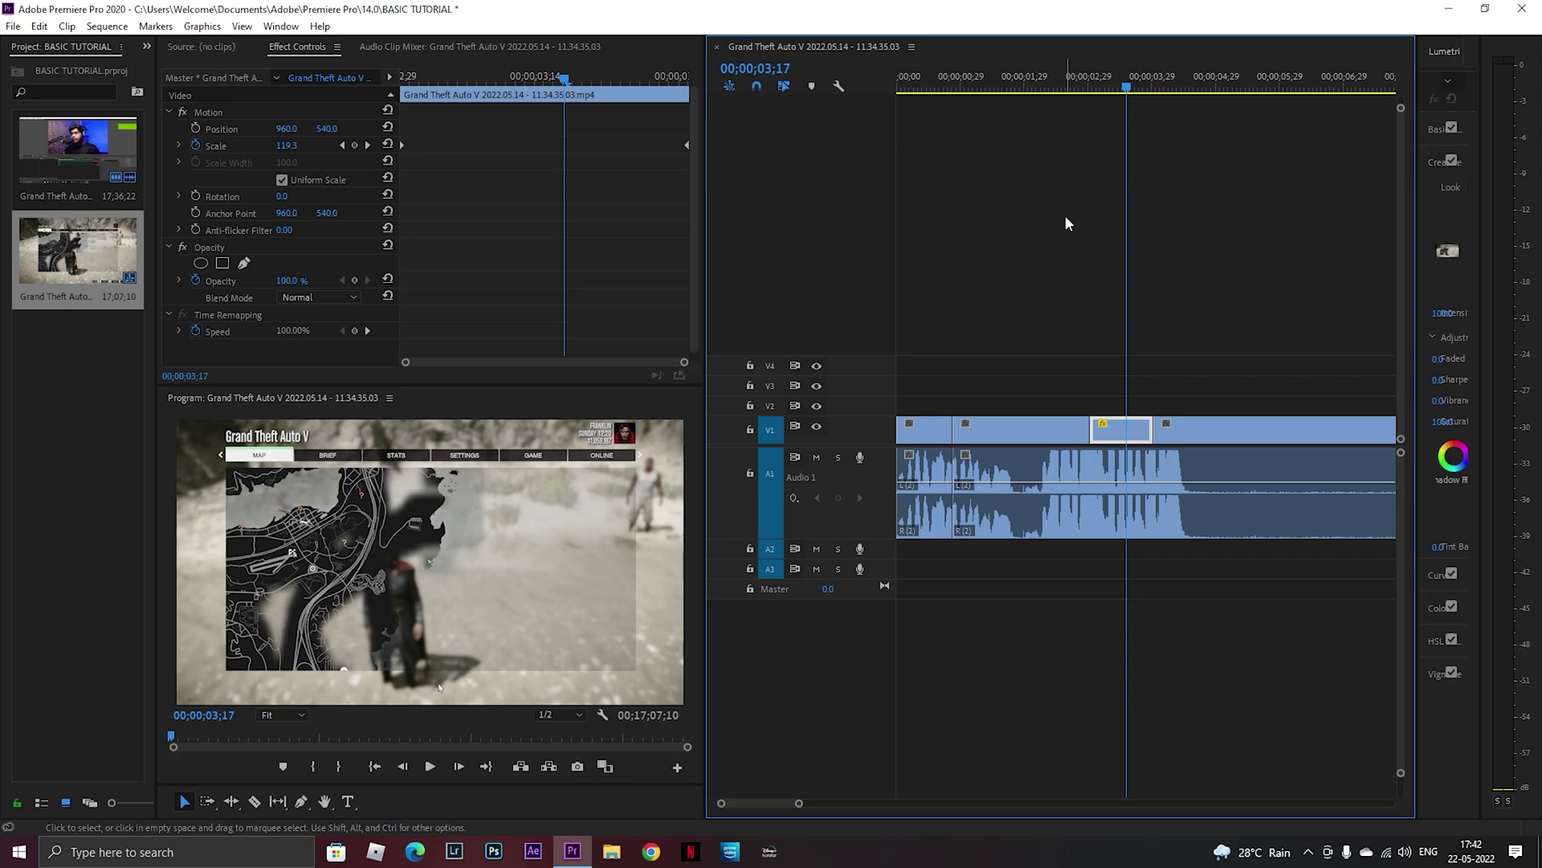
# Step: Split the V1 clip at 00;00;04;25 to isolate the segment that starts at 00;00;04;00
pyautogui.click(1205, 80)
pyautogui.press('c')
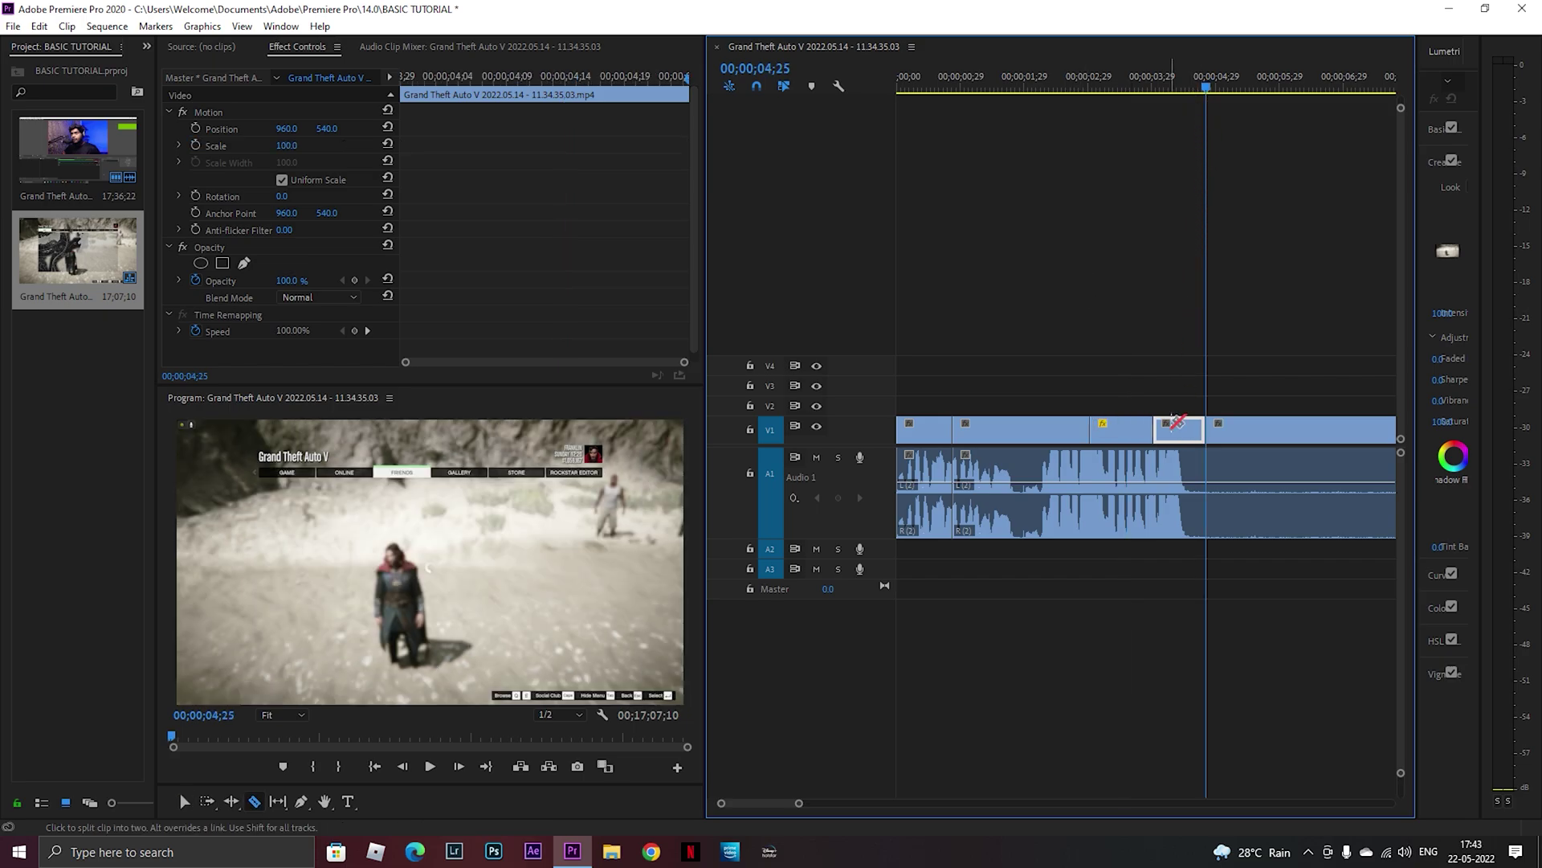
pyautogui.press('v')
pyautogui.click(1245, 381)
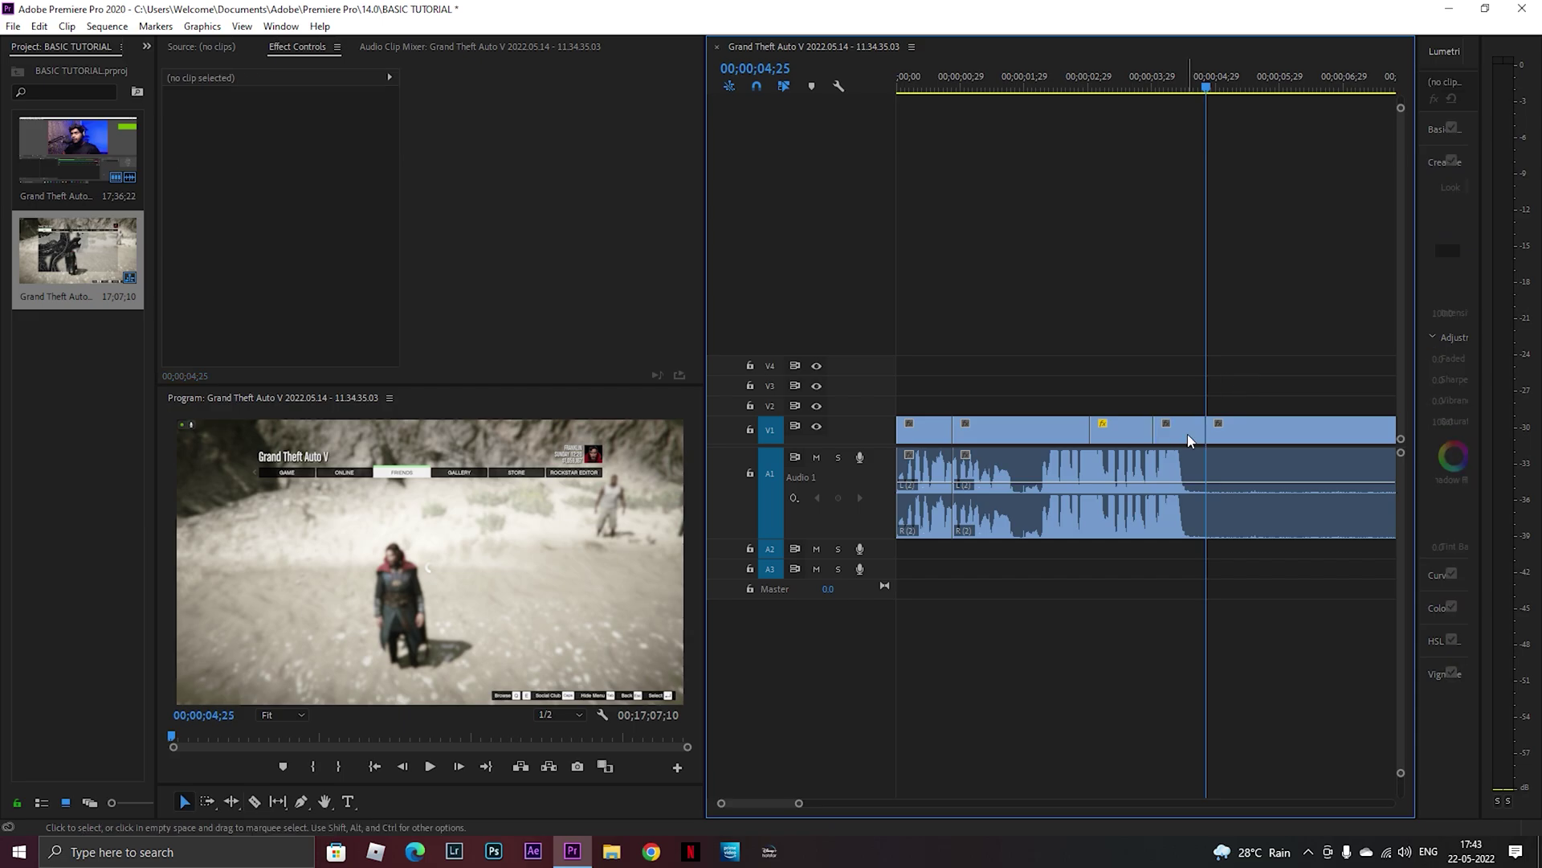
# Step: Color the segment starting at 00;00;04;00 with Lumetri's Creative adjustments, setting Saturation to 103.1 and Tint Balance to -15.6
pyautogui.click(1189, 438)
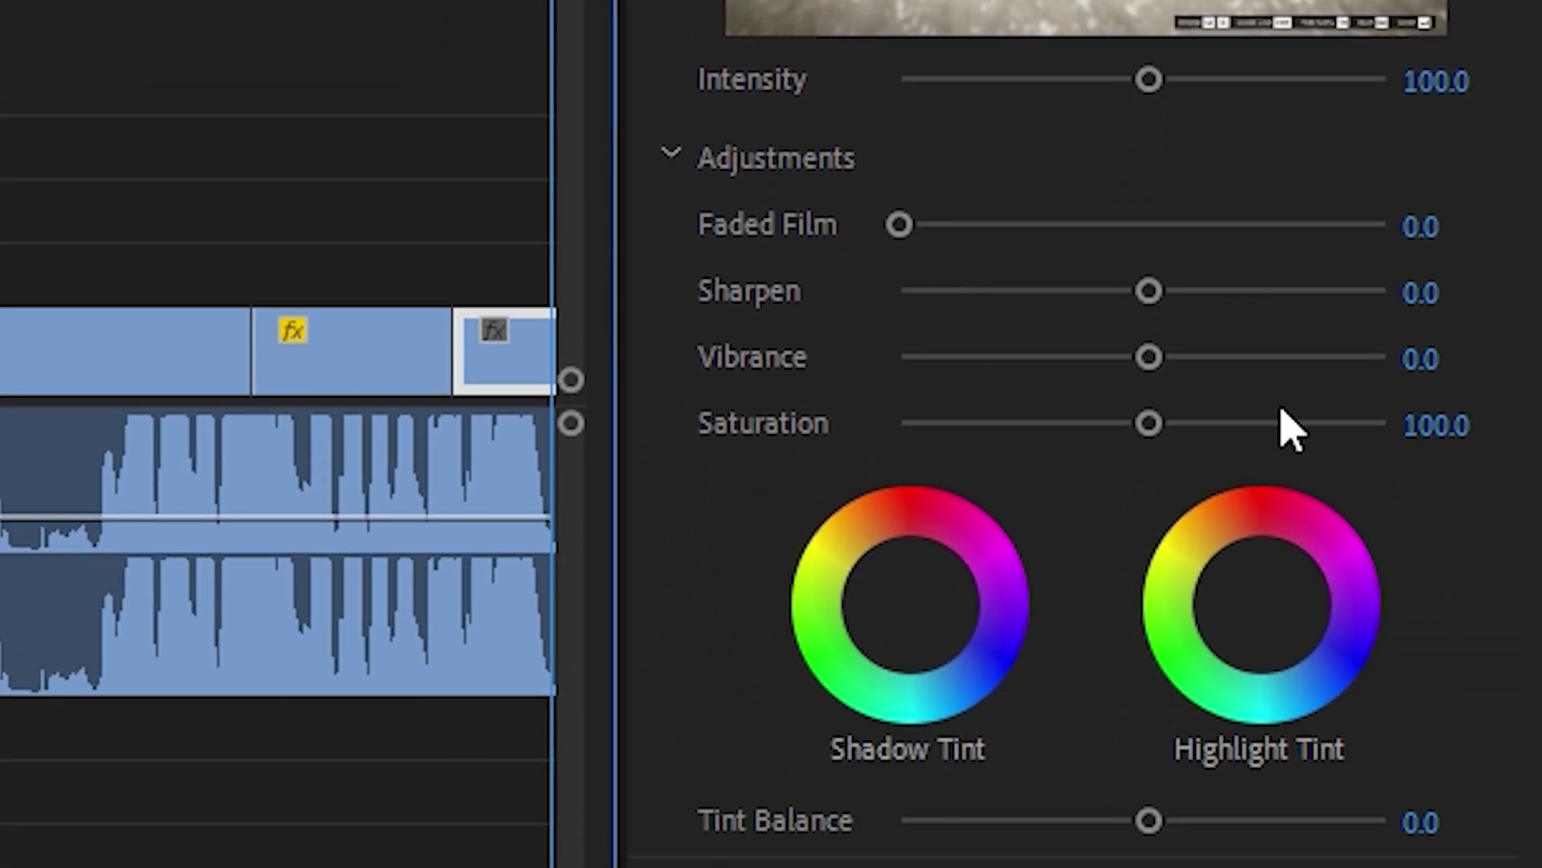
pyautogui.moveTo(1104, 666); pyautogui.dragTo(1119, 670)
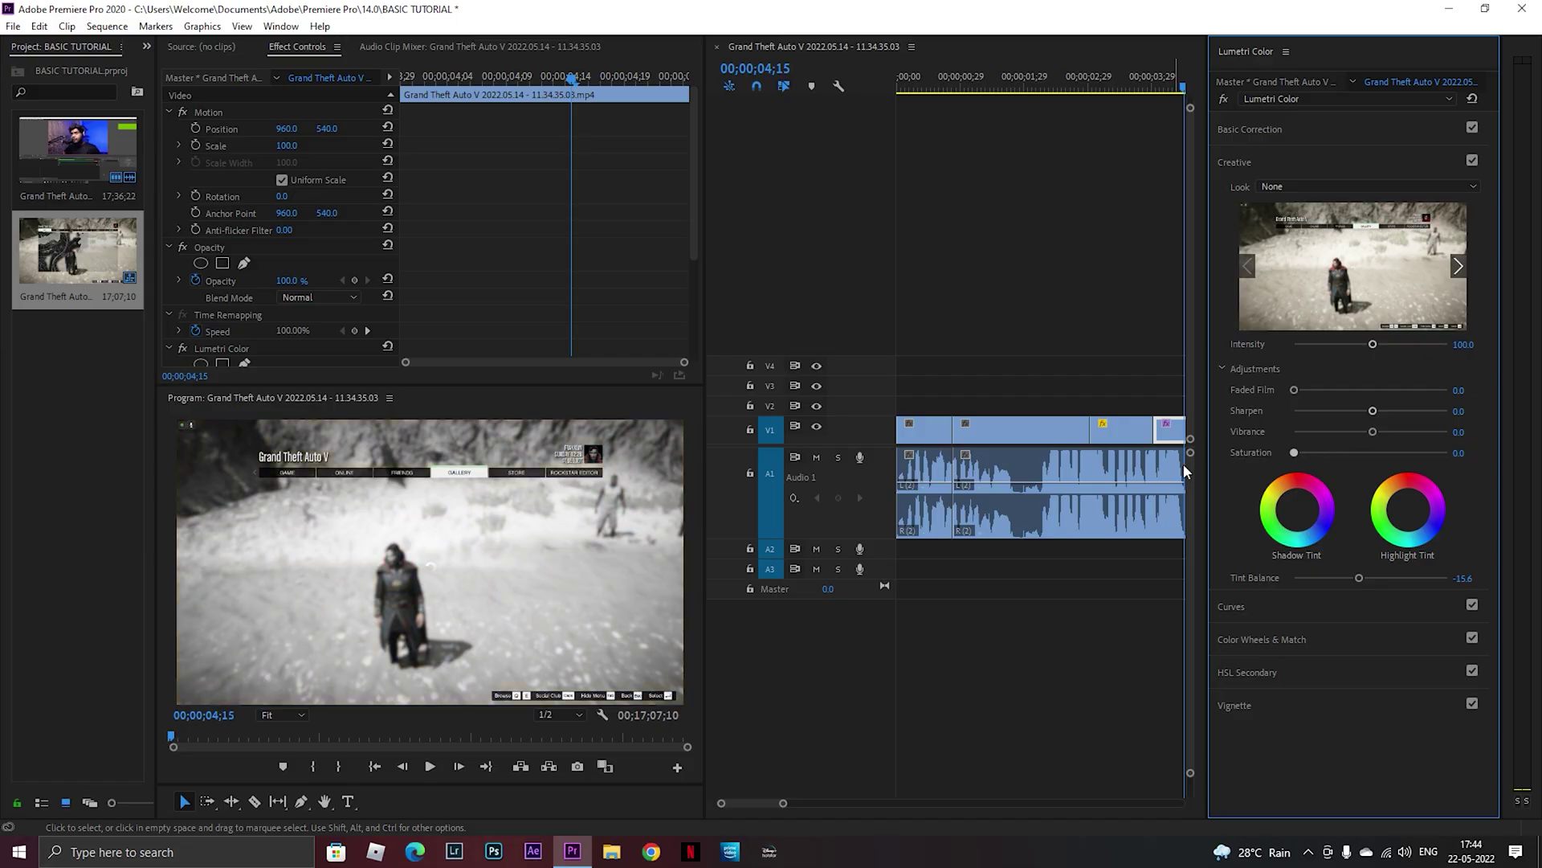
pyautogui.moveTo(1541, 527); pyautogui.dragTo(1443, 540)
pyautogui.moveTo(1208, 243); pyautogui.dragTo(1173, 242)
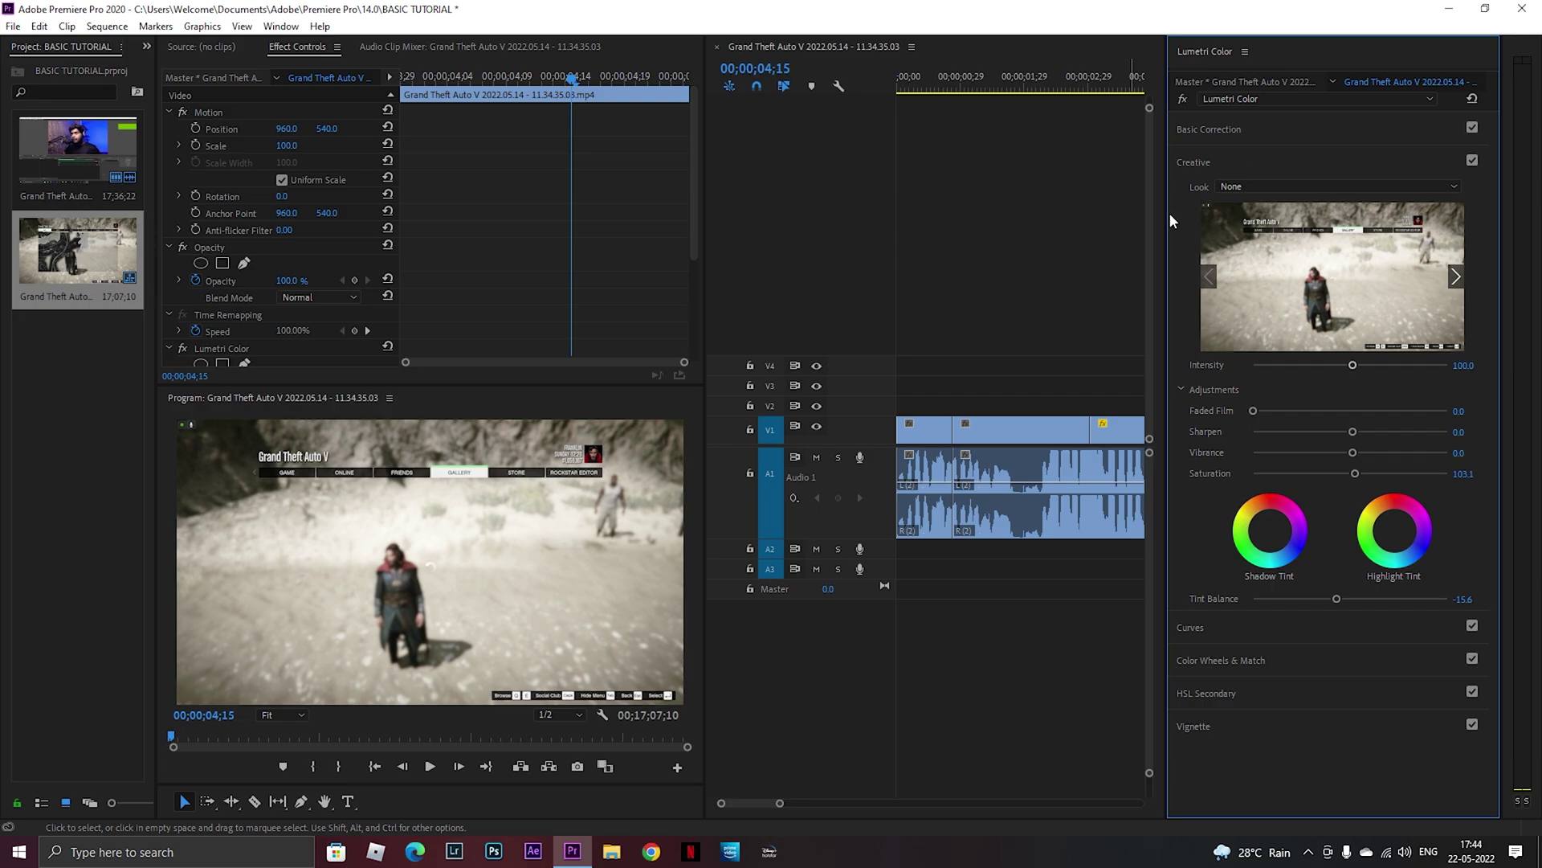
pyautogui.moveTo(1168, 214); pyautogui.dragTo(1459, 214)
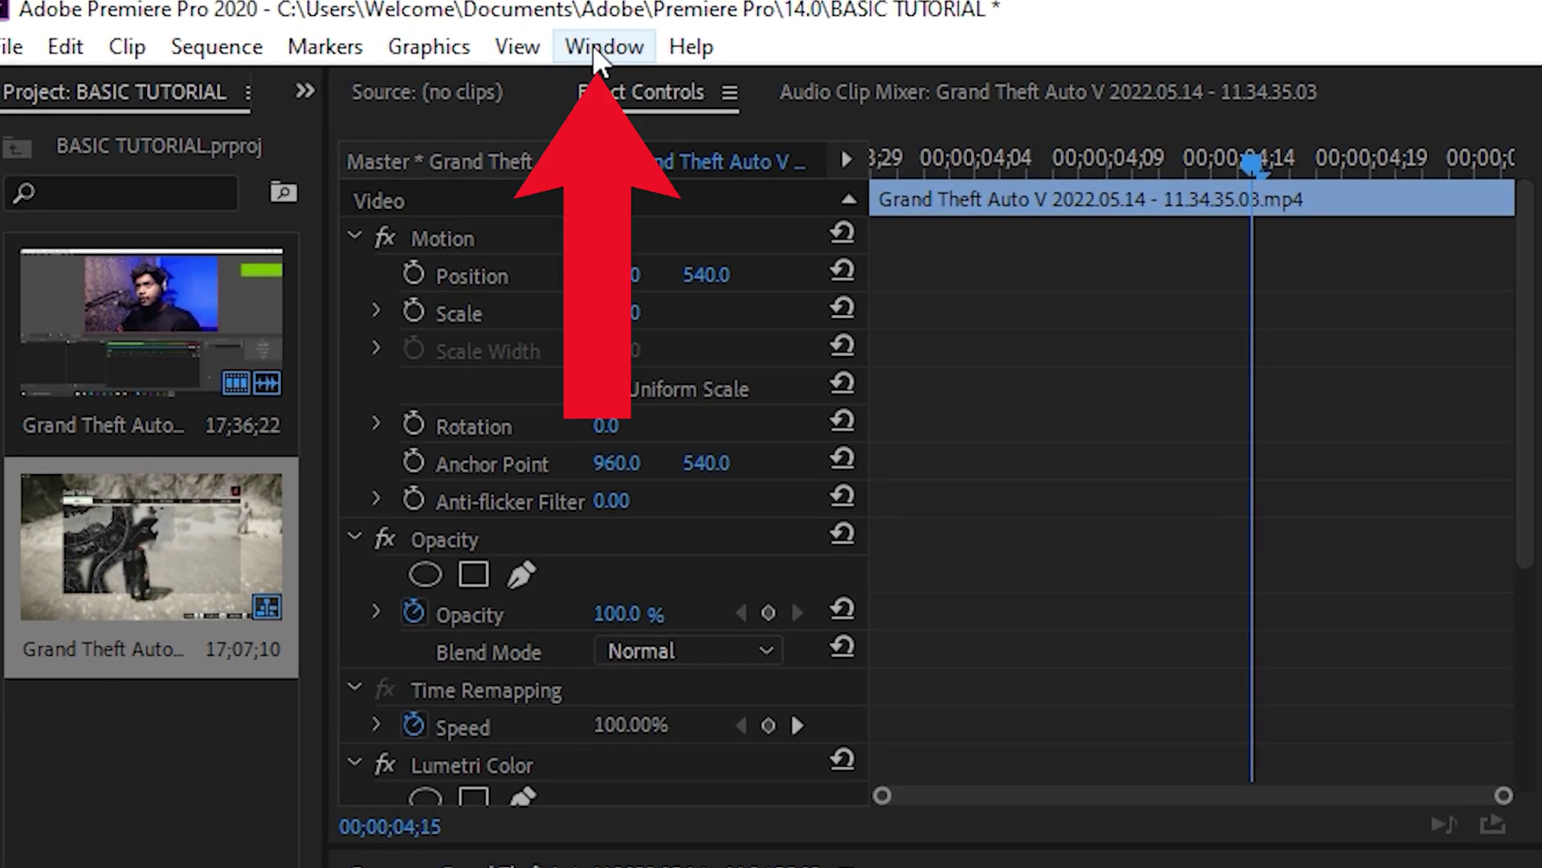
pyautogui.click(289, 27)
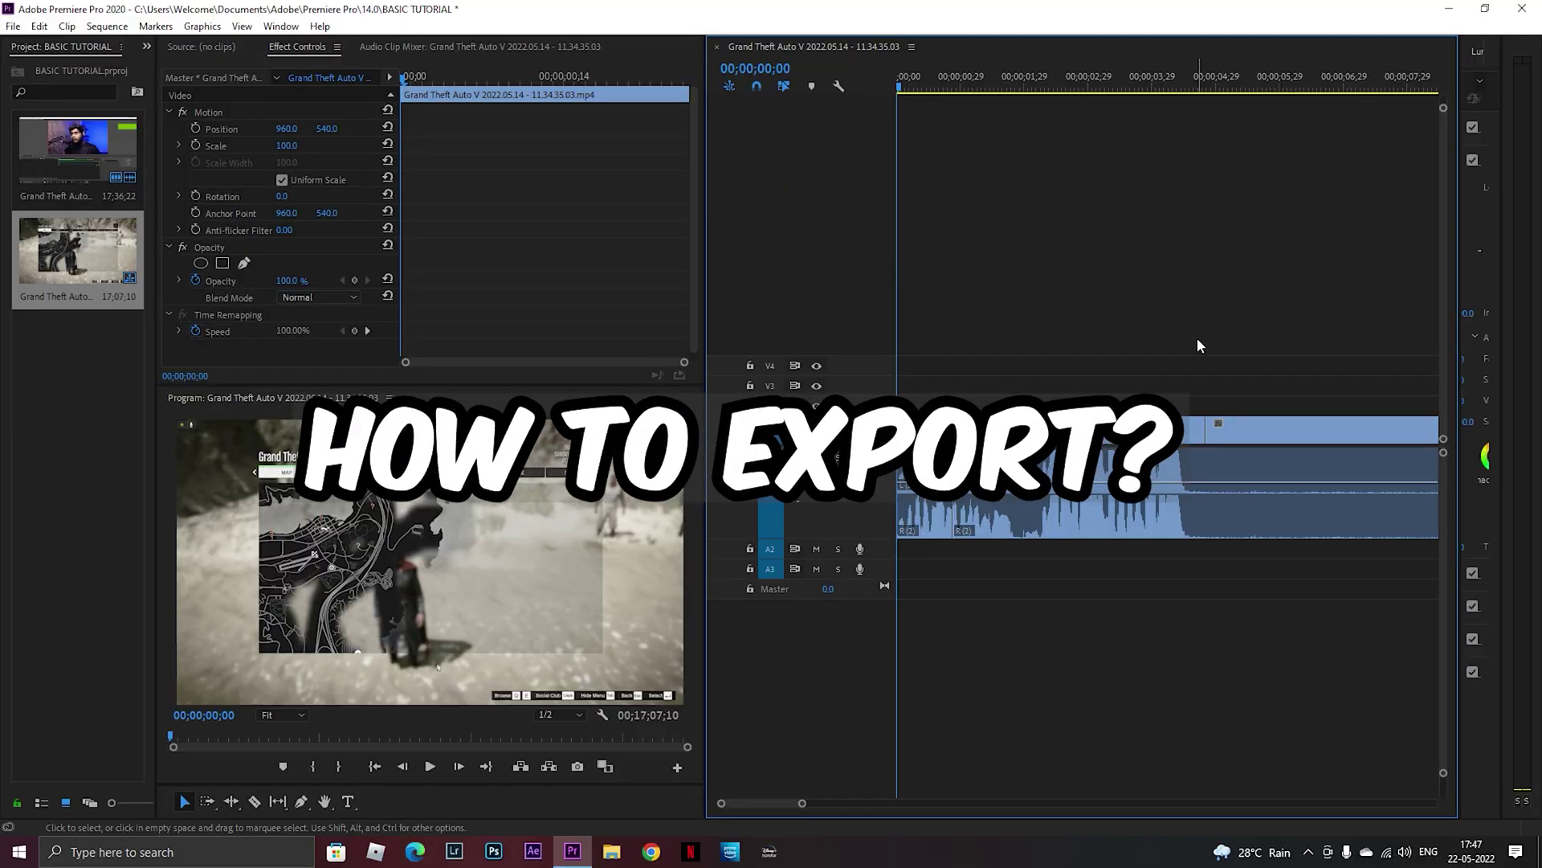
# Step: Fit the whole sequence in the timeline, open its export settings and choose the Mobile Device 720p HD preset
pyautogui.click(1110, 697)
pyautogui.press('\\')
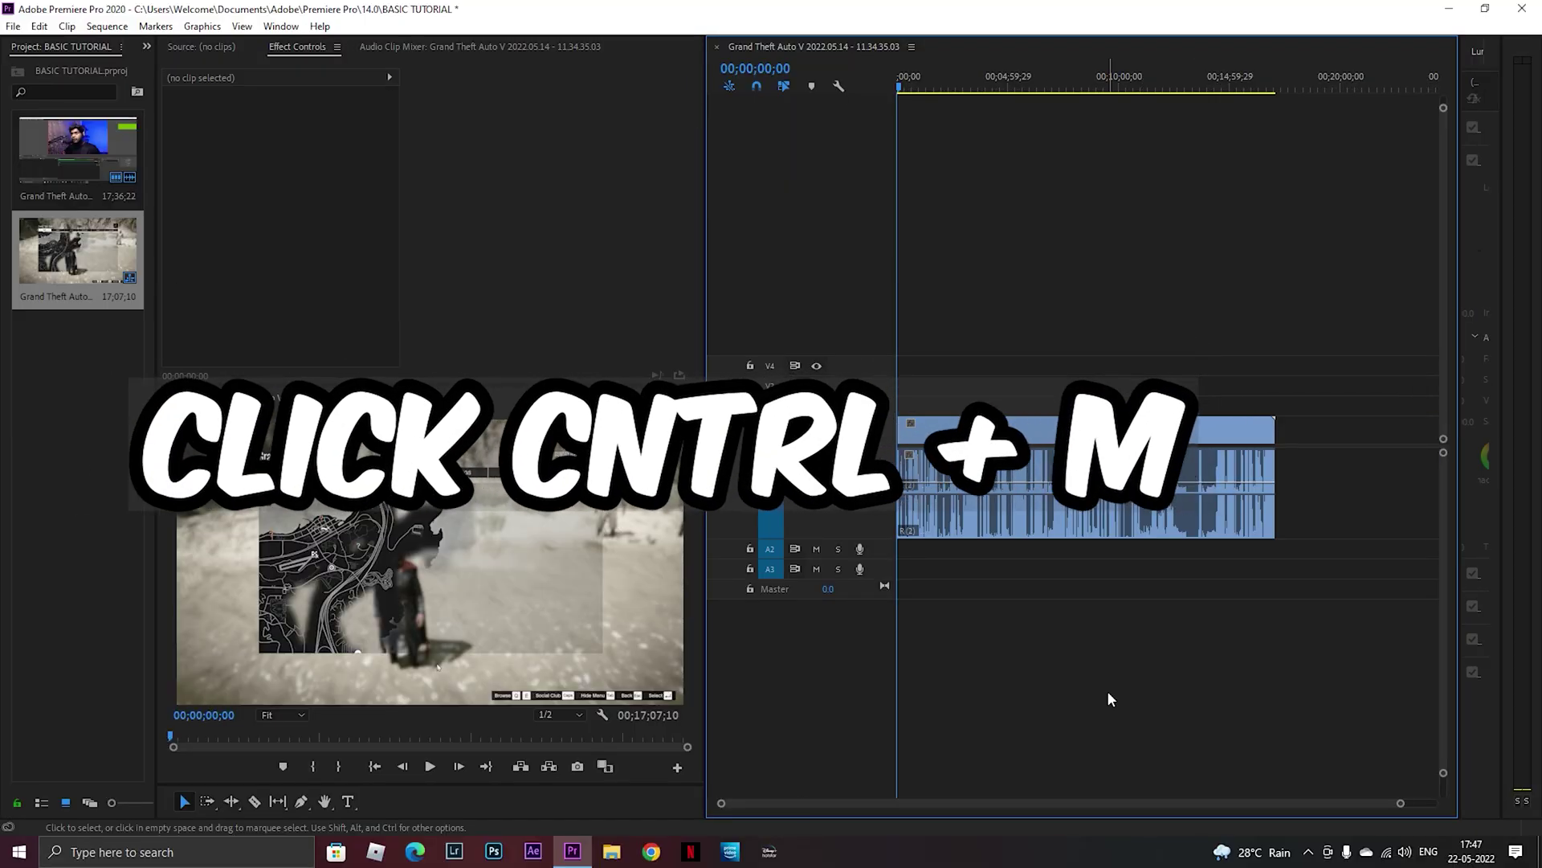
pyautogui.hotkey('ctrl', 'm')
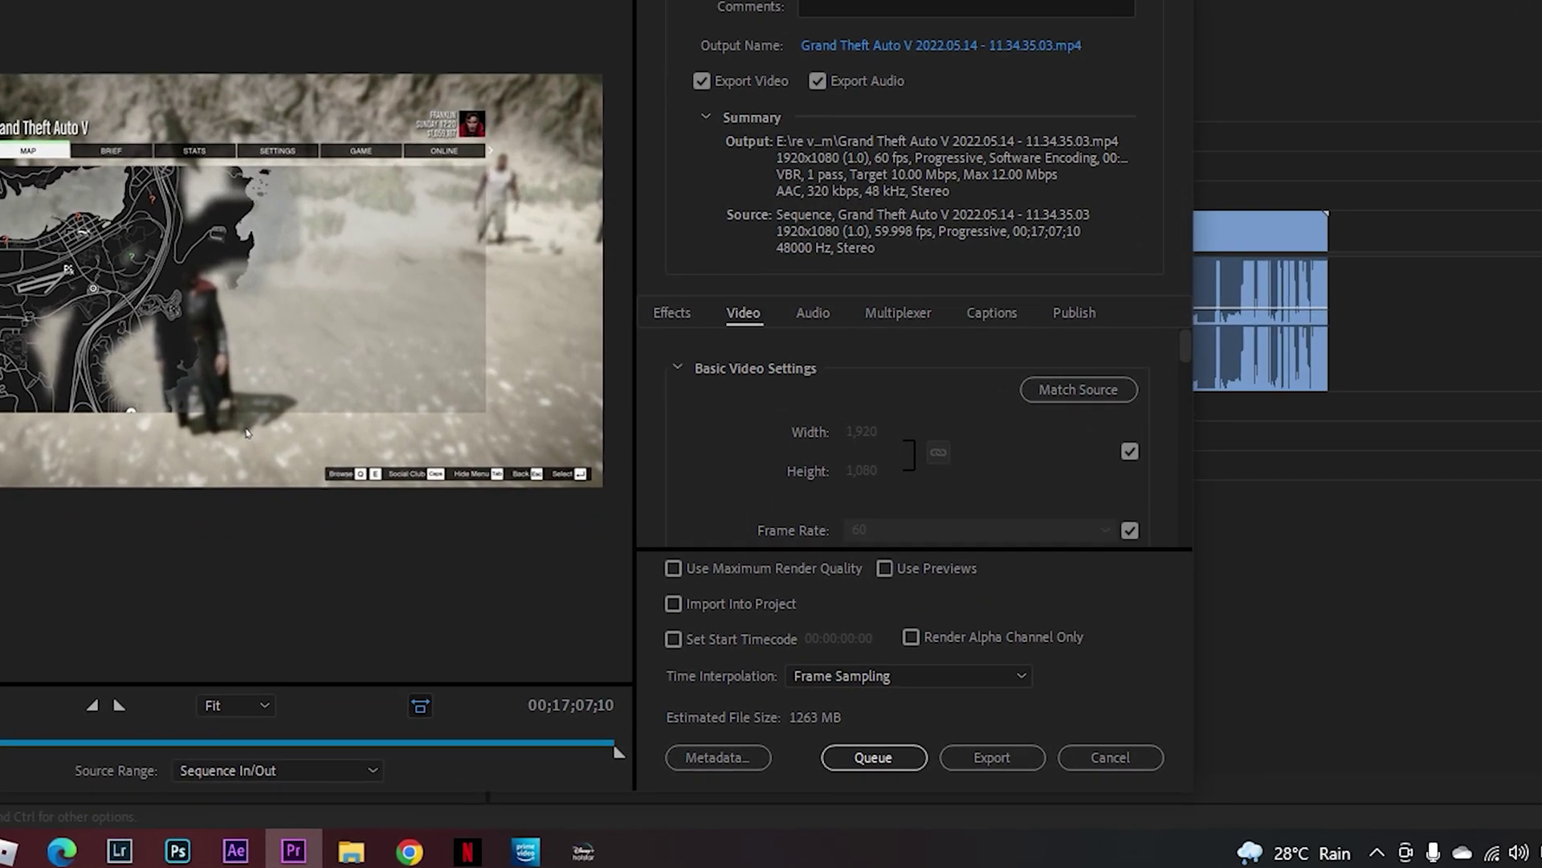
pyautogui.click(1029, 251)
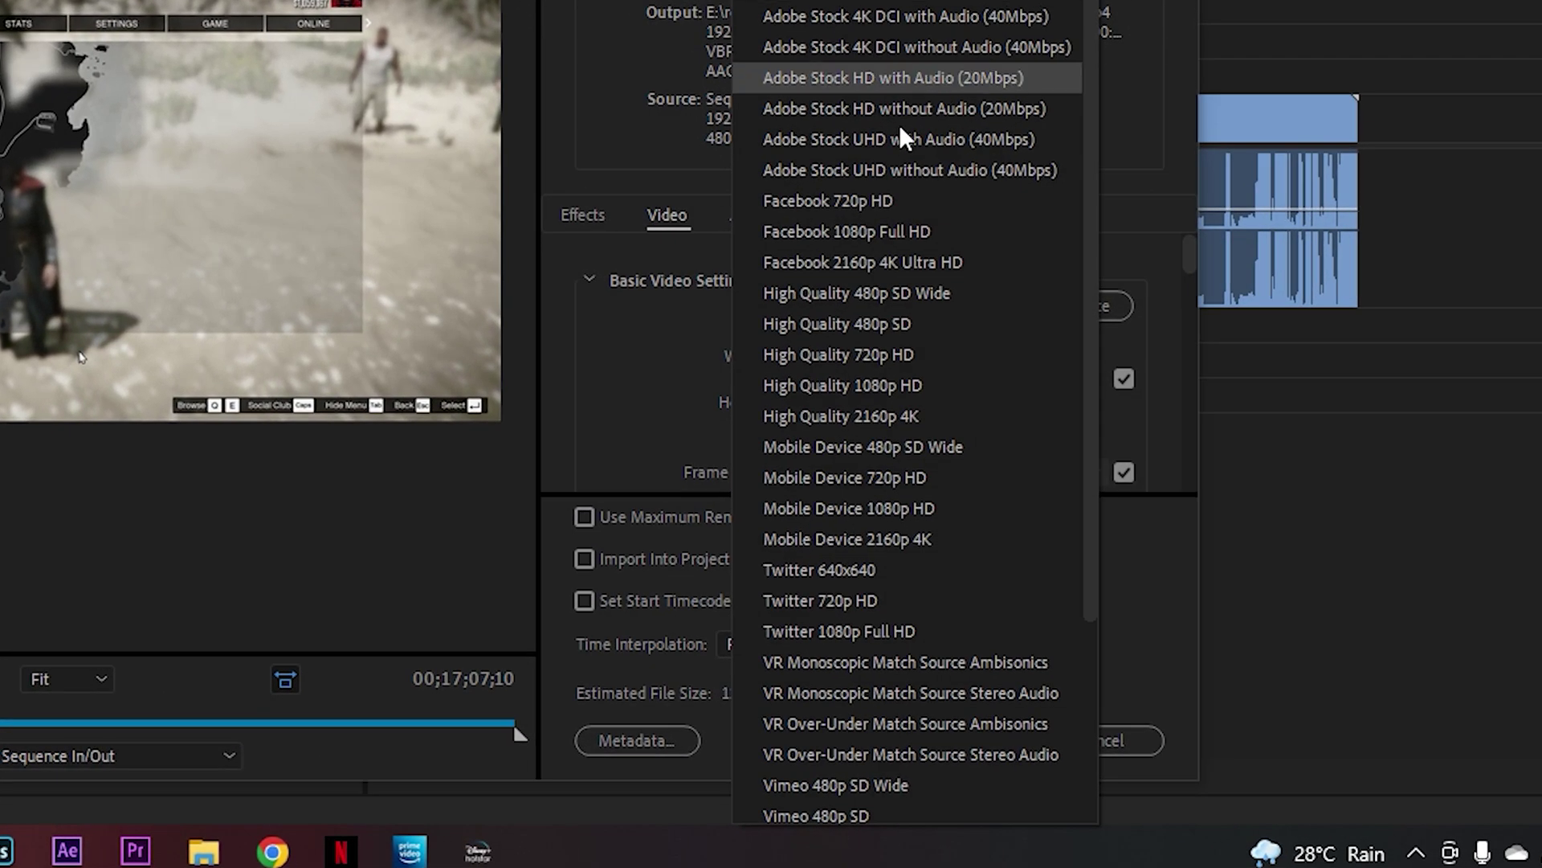
pyautogui.scroll(-3, 876, 389)
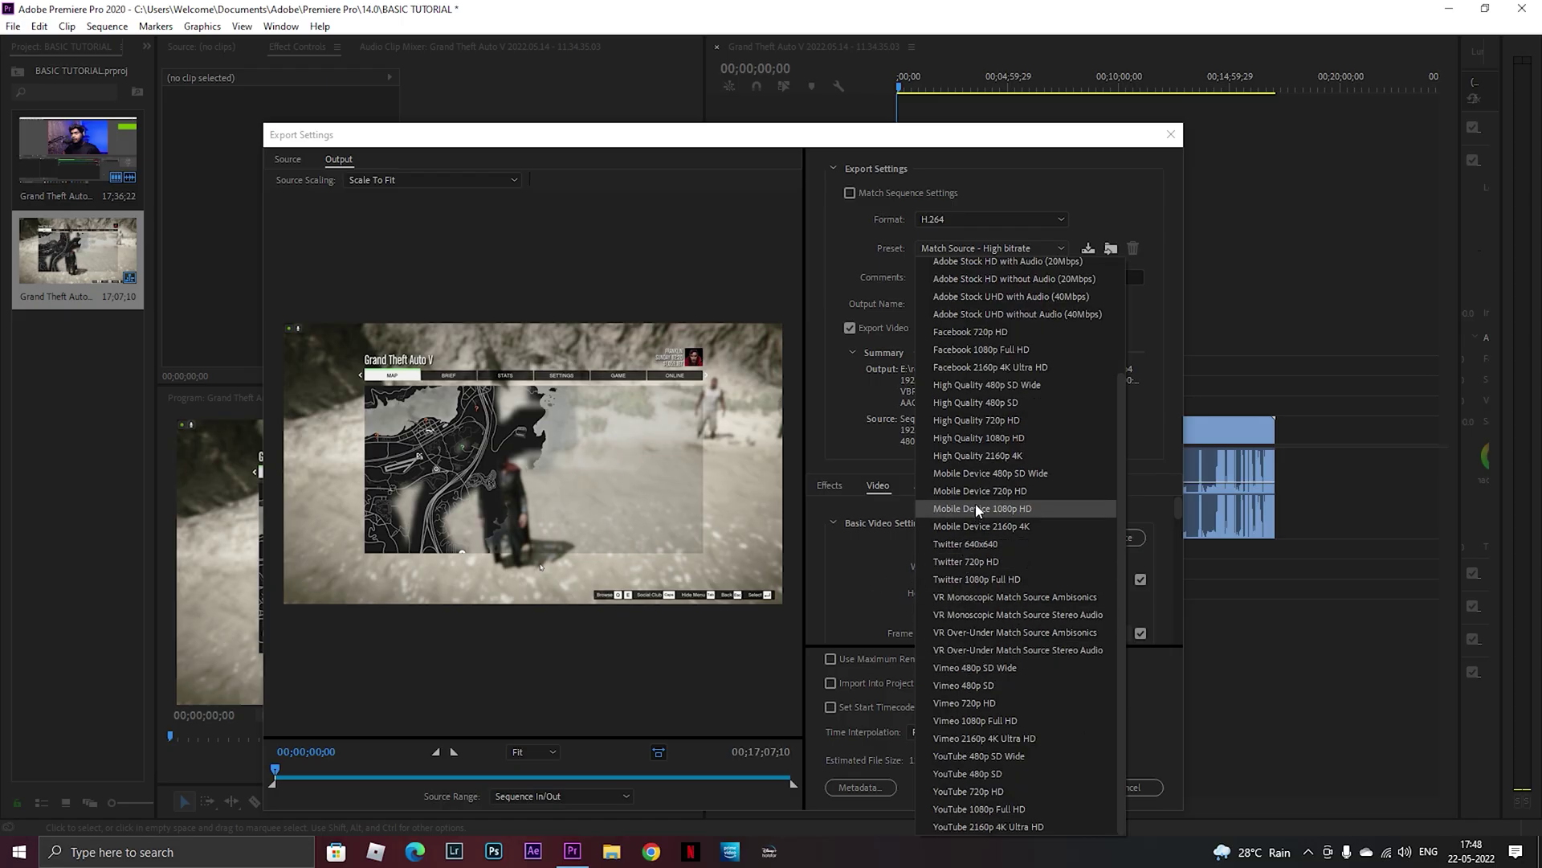
pyautogui.click(1012, 424)
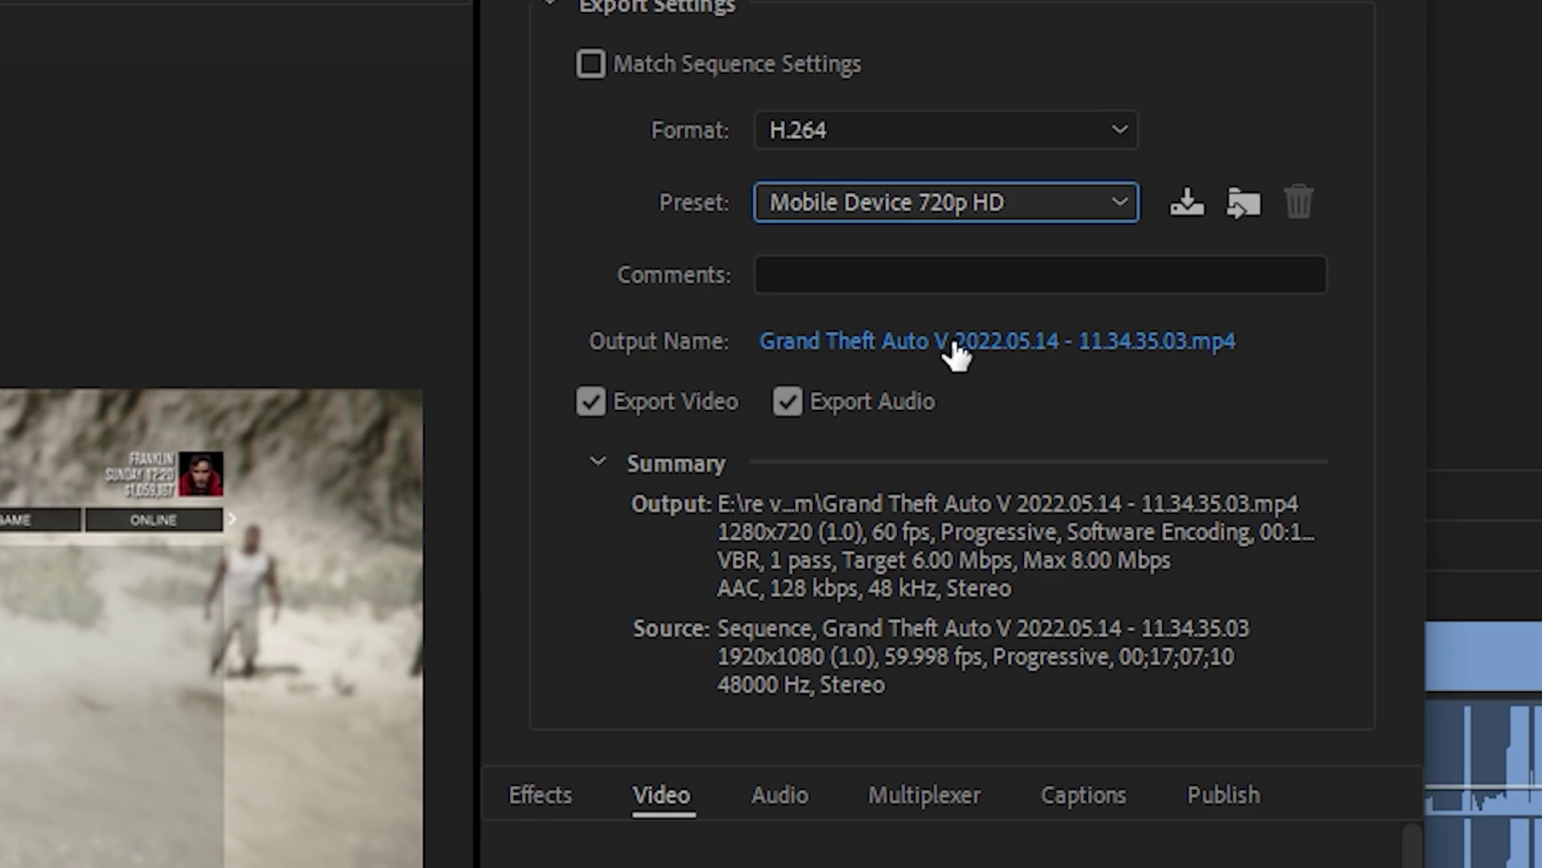
# Step: Save the output as Grand Theft Auto V 2022.05.14 - 11.34.35.03.mp4 in the re vanmam folder and export the video
pyautogui.click(953, 346)
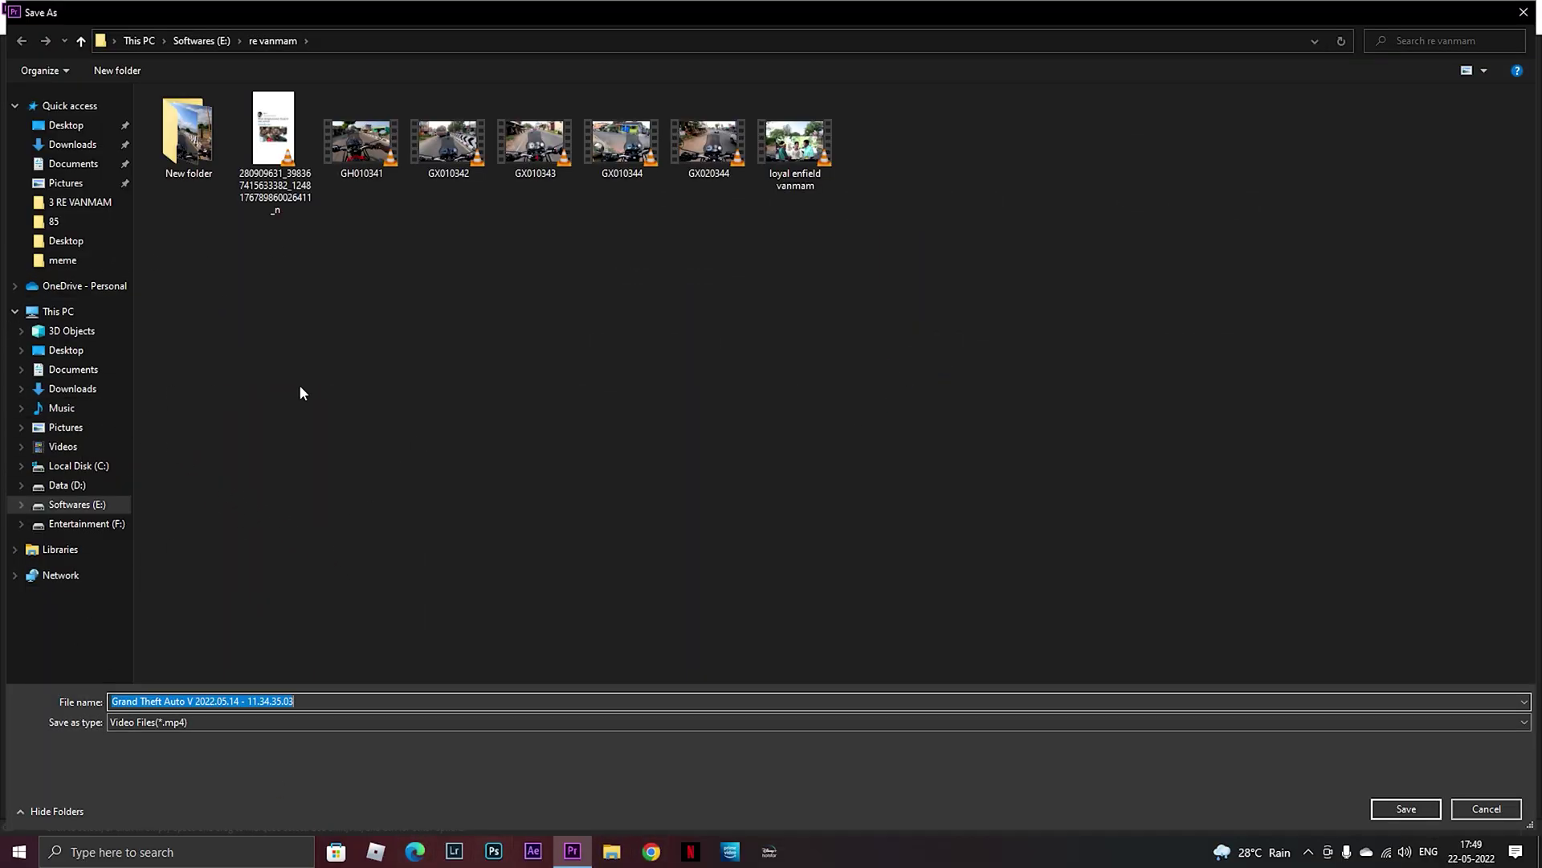
pyautogui.click(1405, 808)
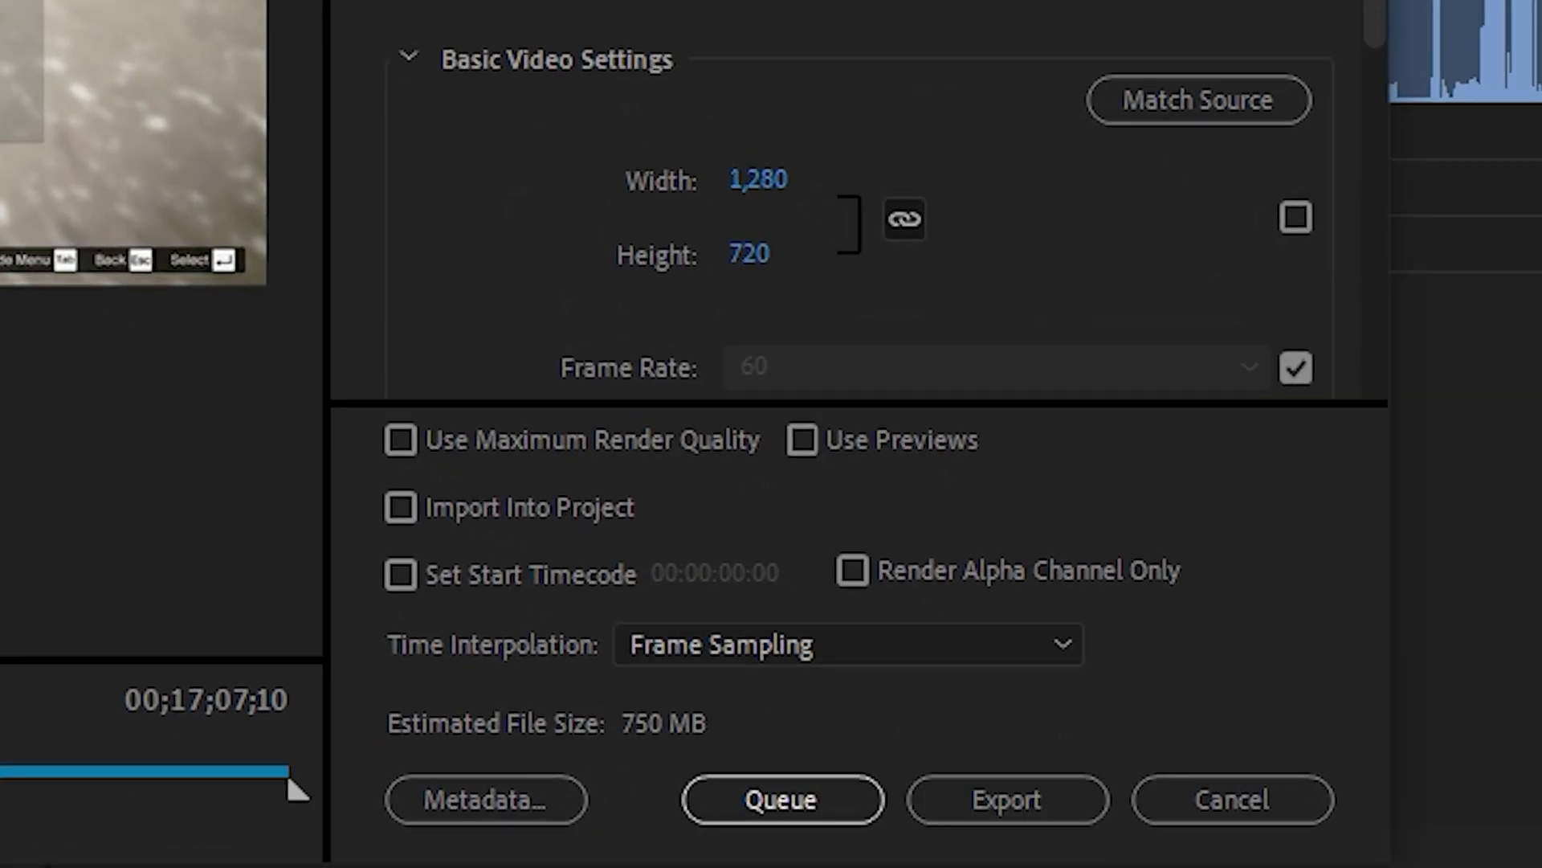
pyautogui.click(1014, 818)
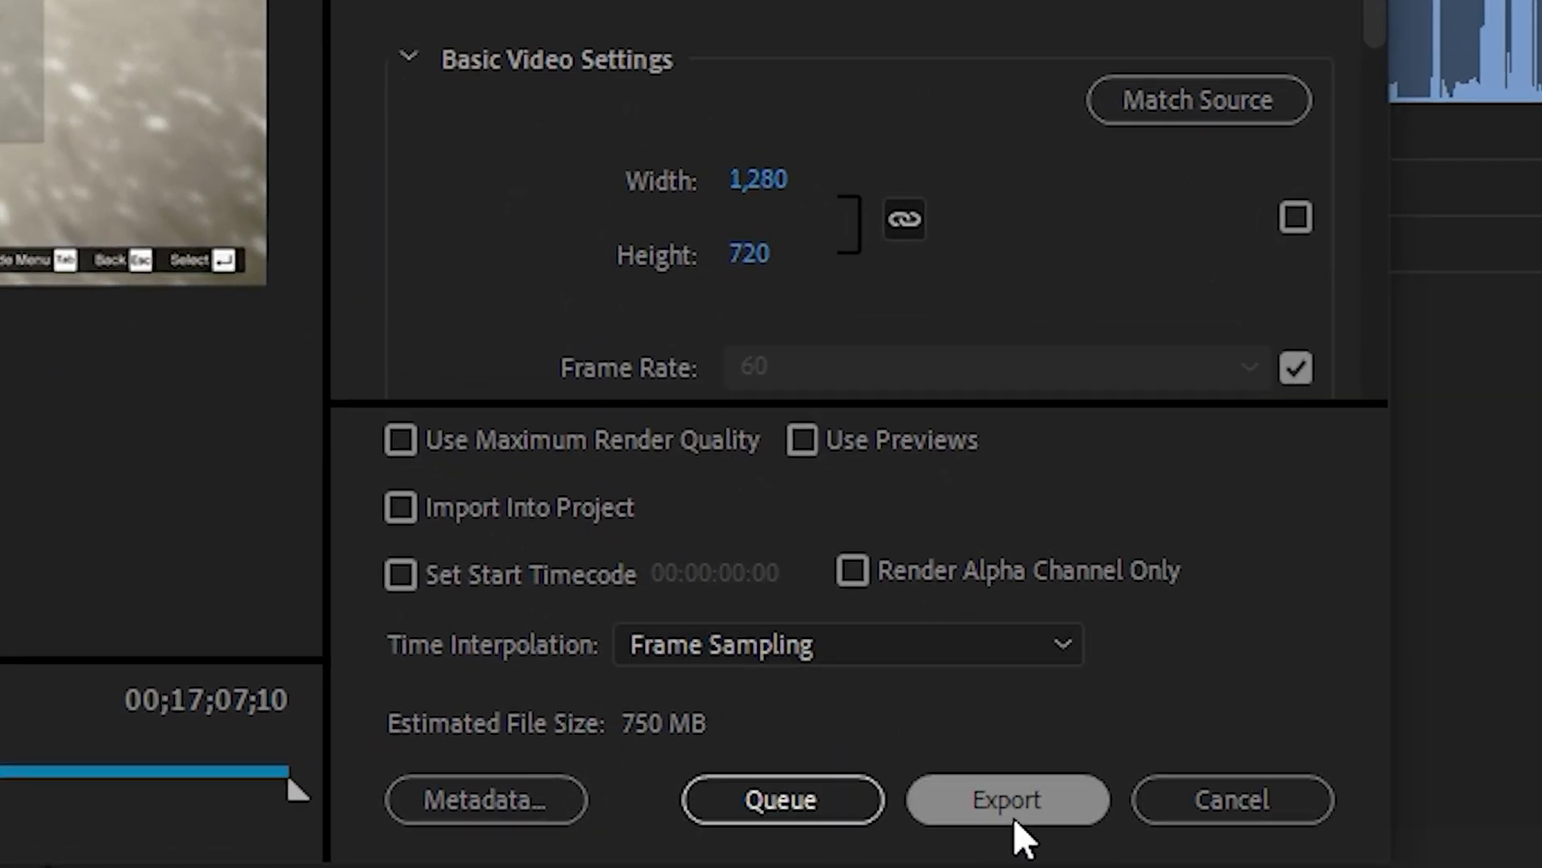